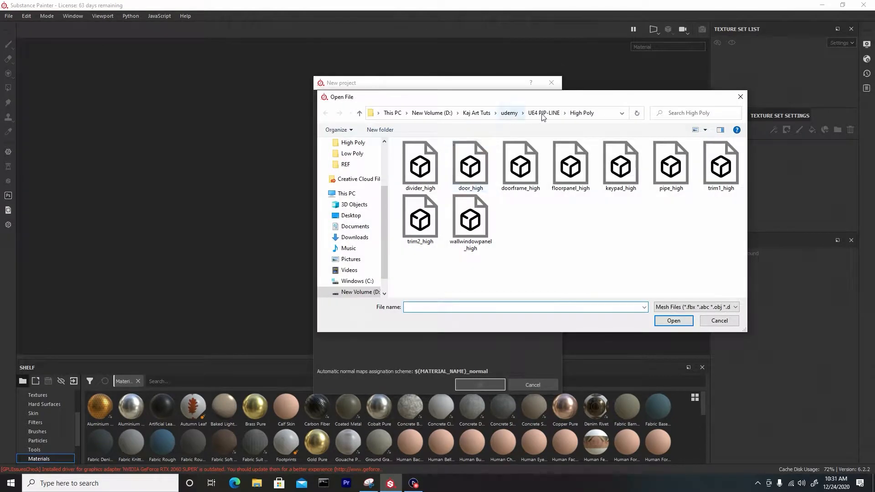
Create a new project from the wallwindowpanel_low mesh in the Low Poly folder, keeping the default project settings
click(544, 113)
double_click(433, 165)
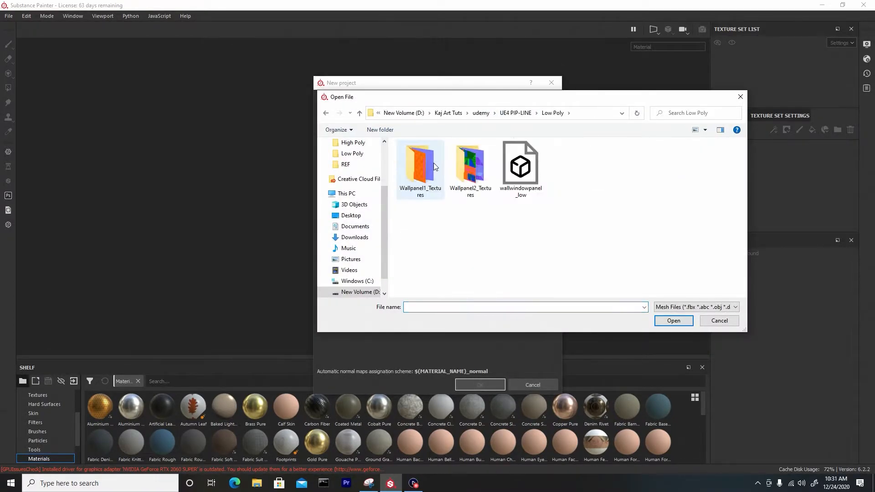
click(514, 173)
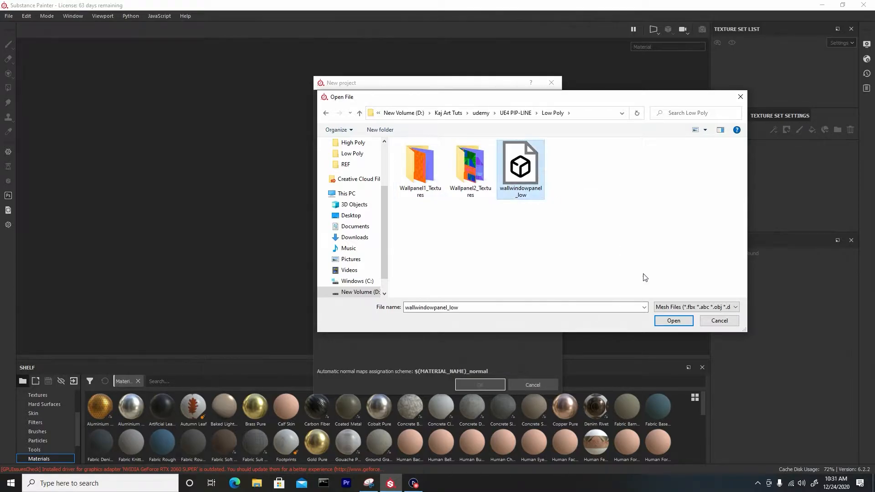
click(673, 320)
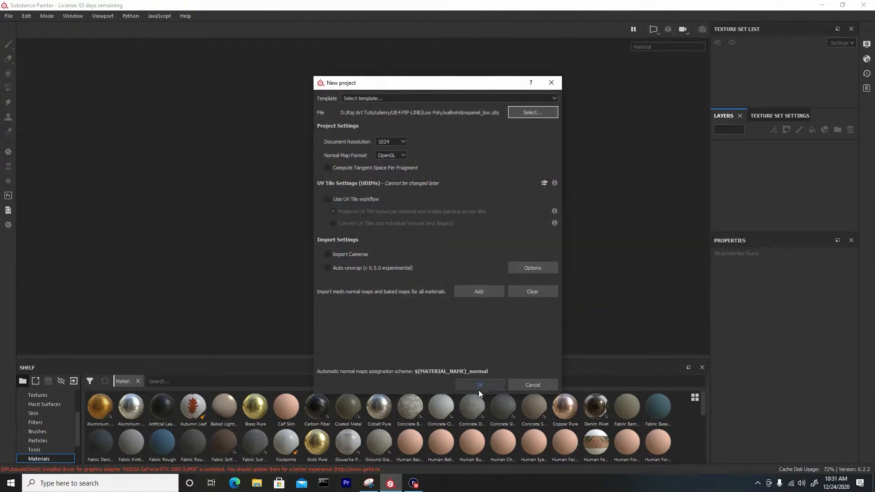
click(481, 384)
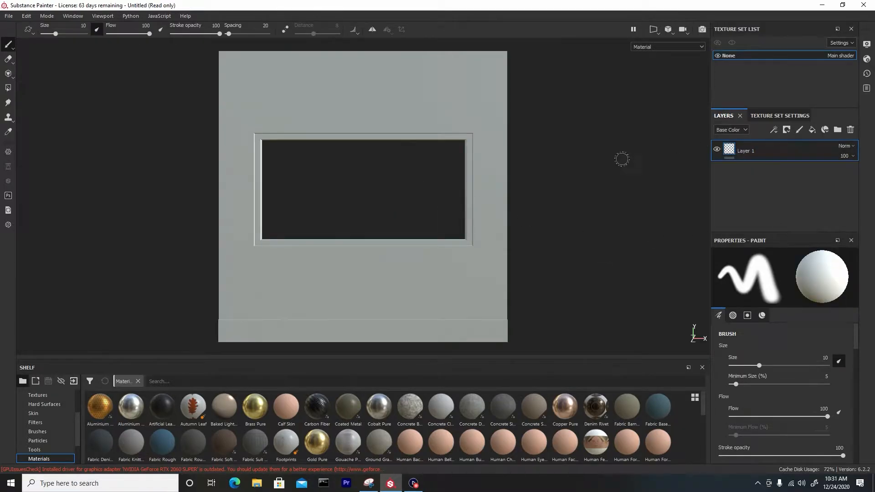
click(7, 88)
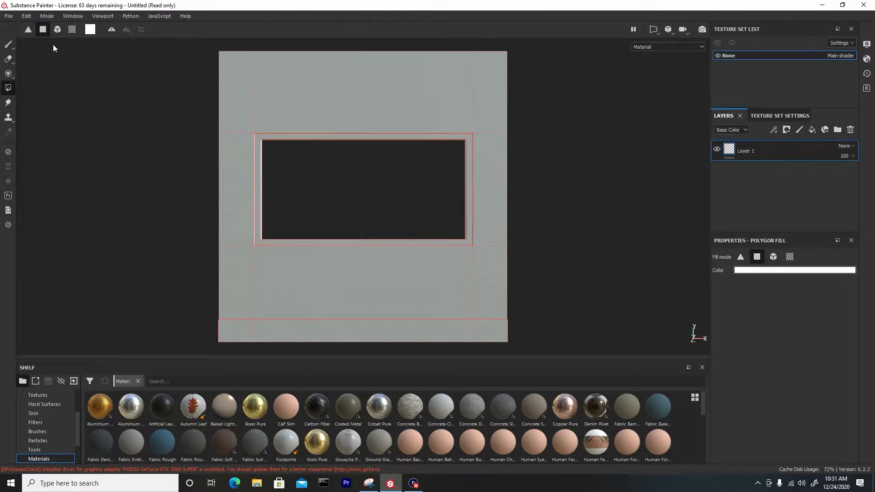
click(8, 44)
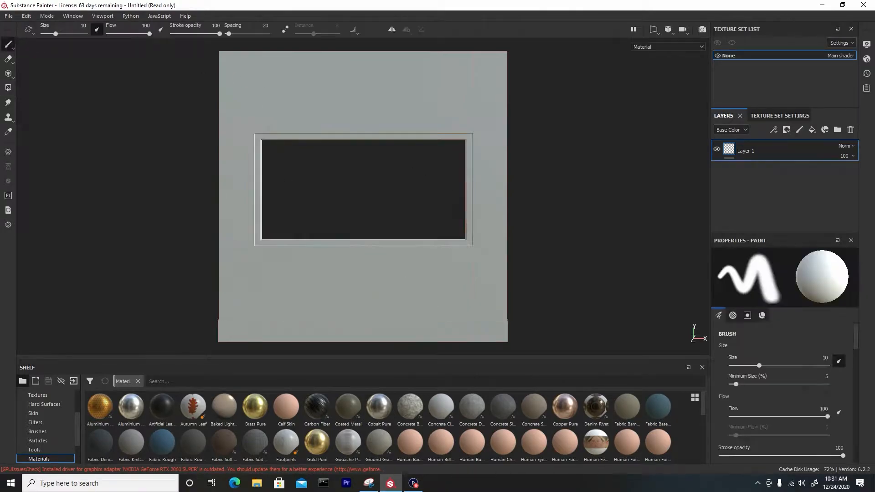
Open the mesh map baking settings and load wallwindowpanel_high from the High Poly folder as the high definition mesh
click(783, 117)
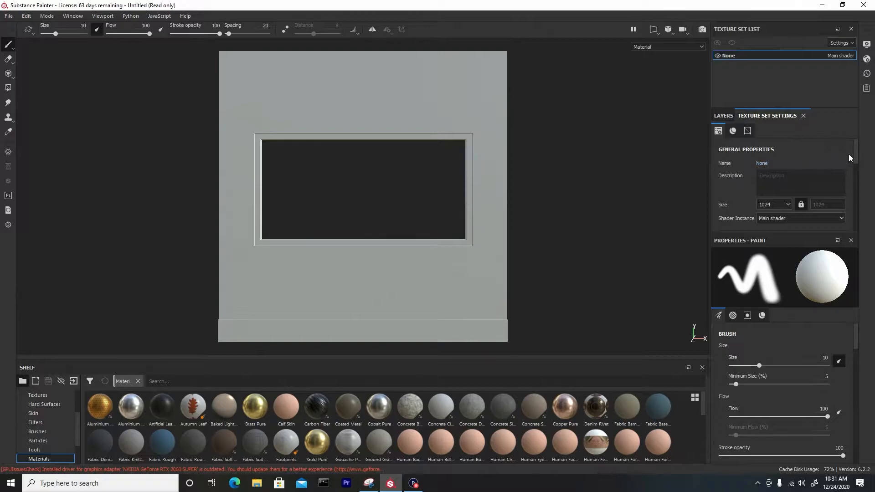
drag(854, 152, 858, 204)
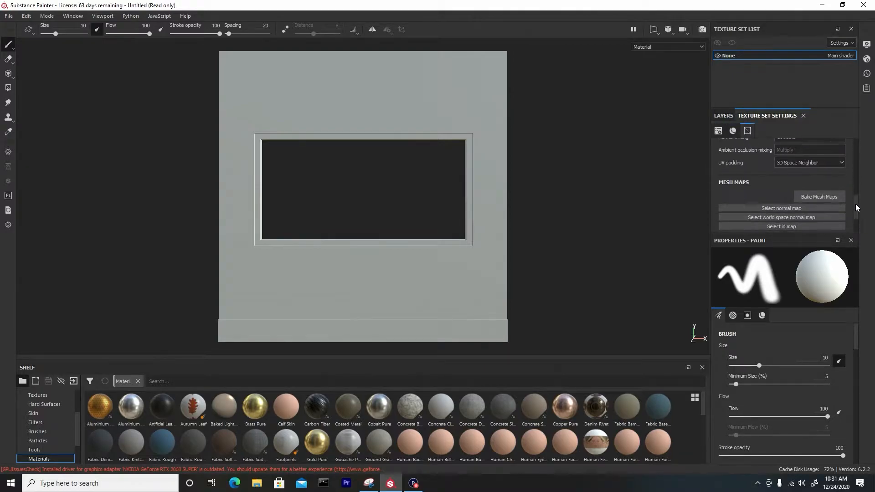
click(825, 198)
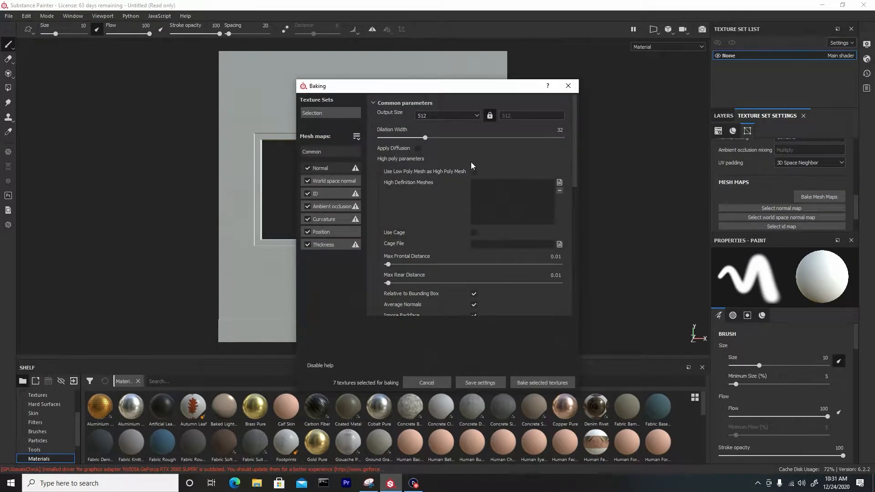
click(559, 183)
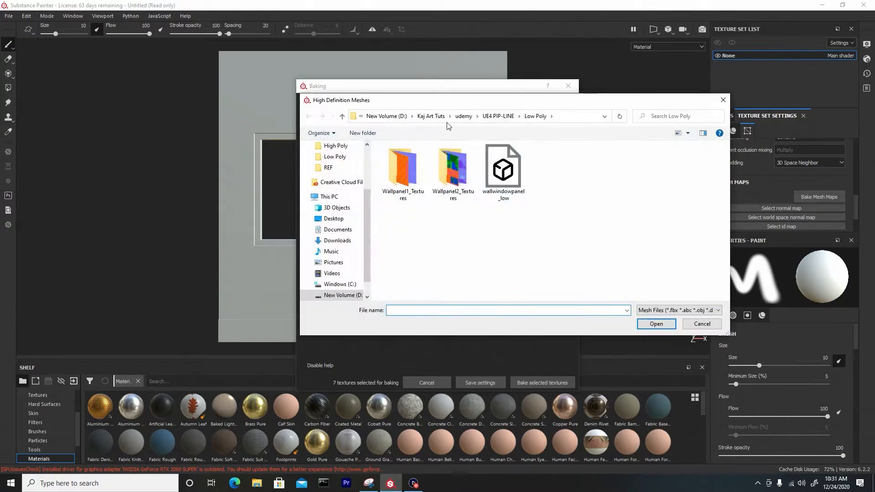
click(490, 117)
double_click(421, 159)
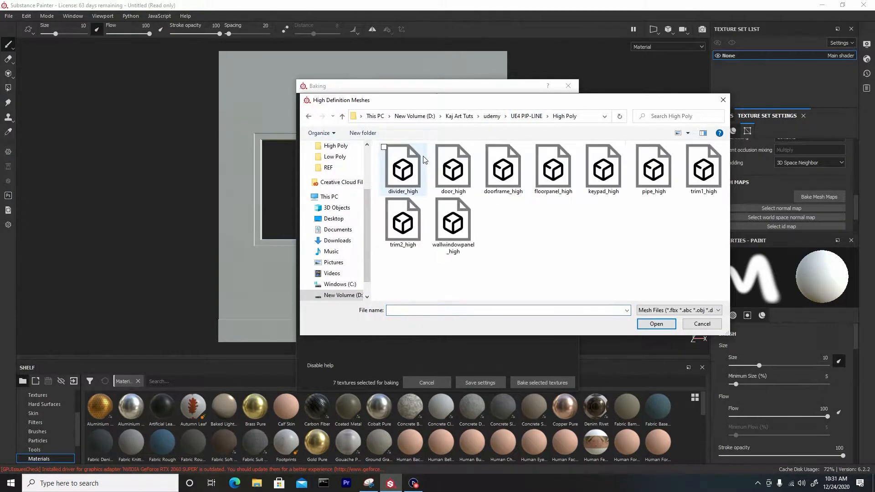
click(466, 233)
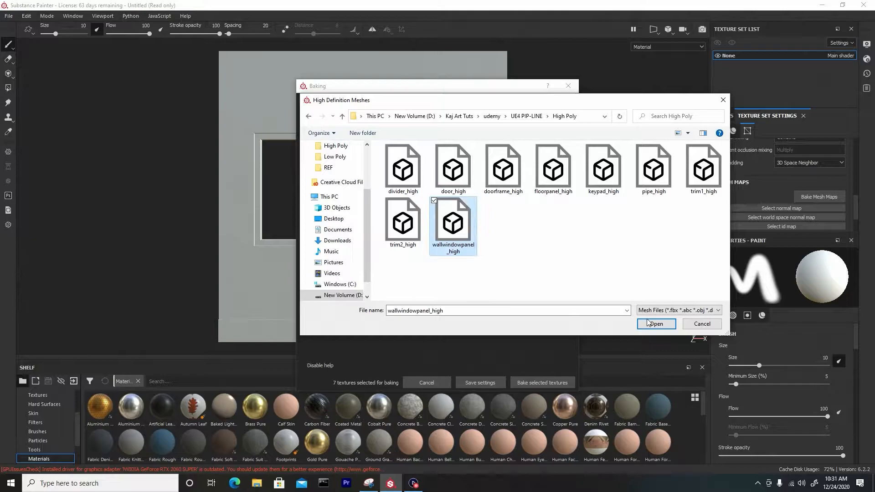
click(655, 324)
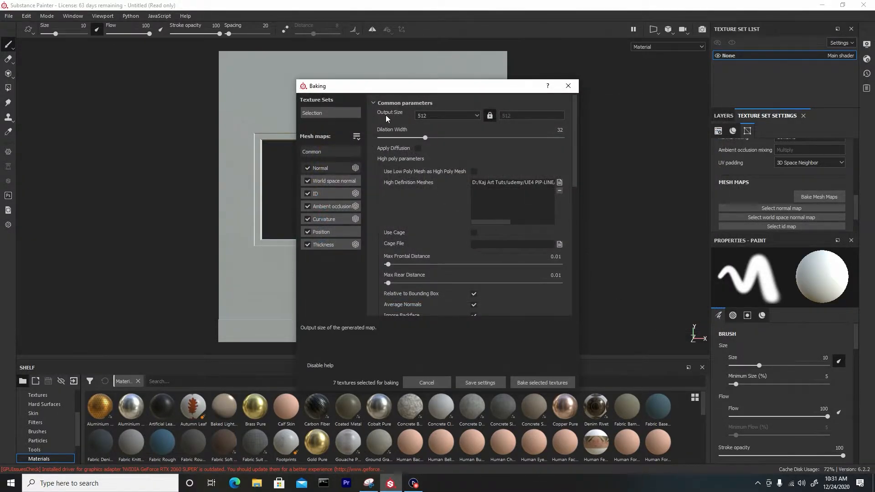
Configure the bake with output size 4096, max frontal and rear distances of 0.024, and Subsampling 8x8 antialiasing
click(449, 118)
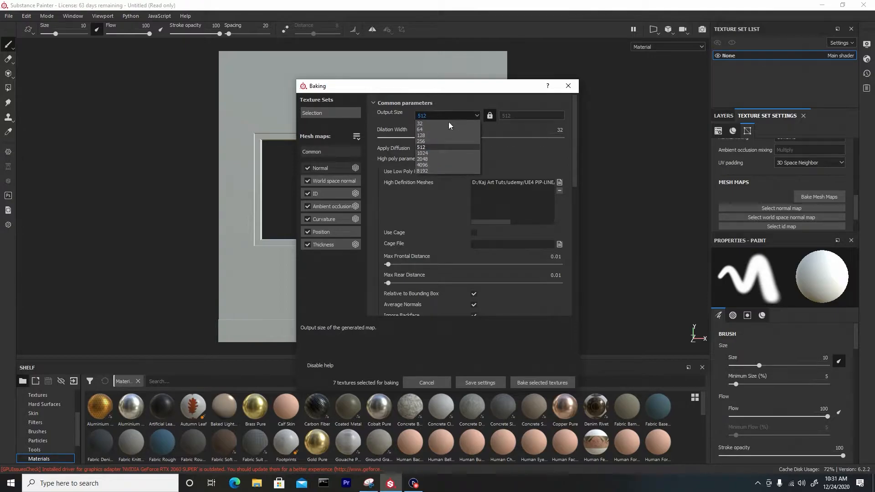
click(440, 163)
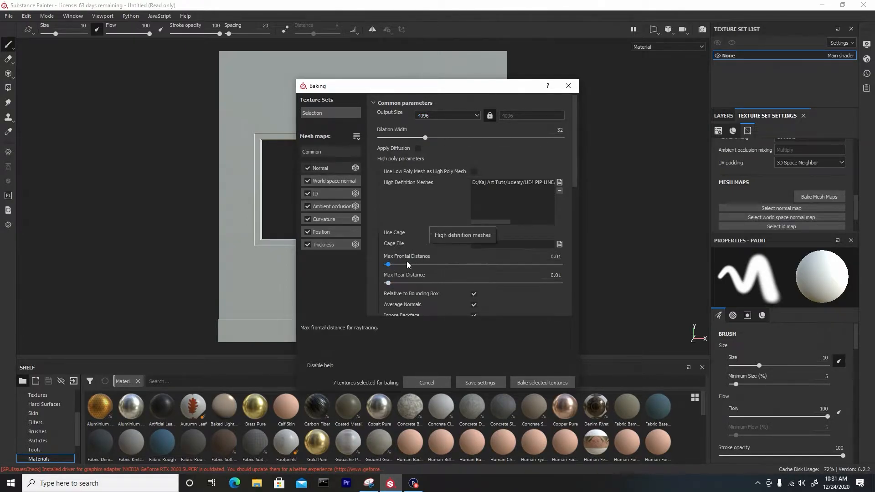
click(390, 264)
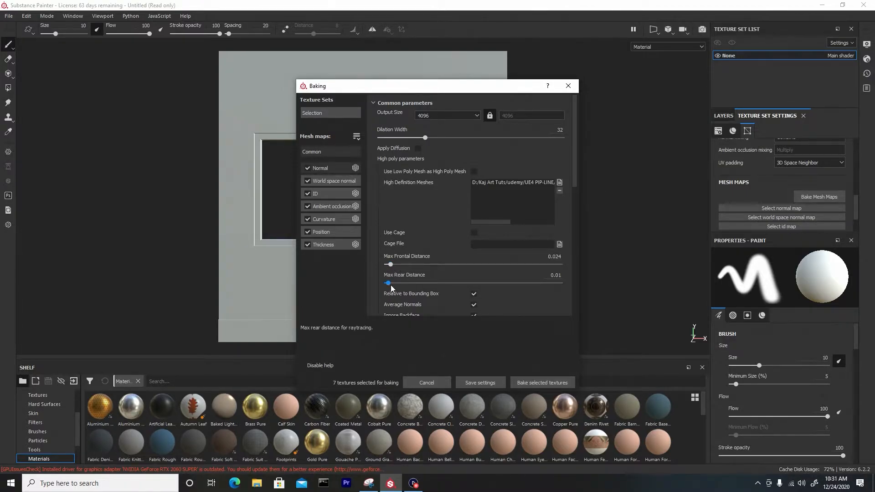
click(389, 283)
scroll(425, 206, down, 3)
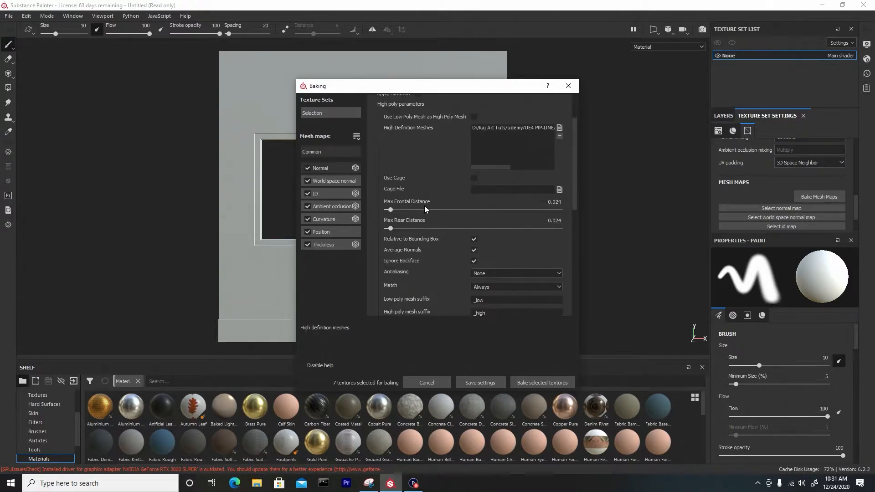
click(487, 246)
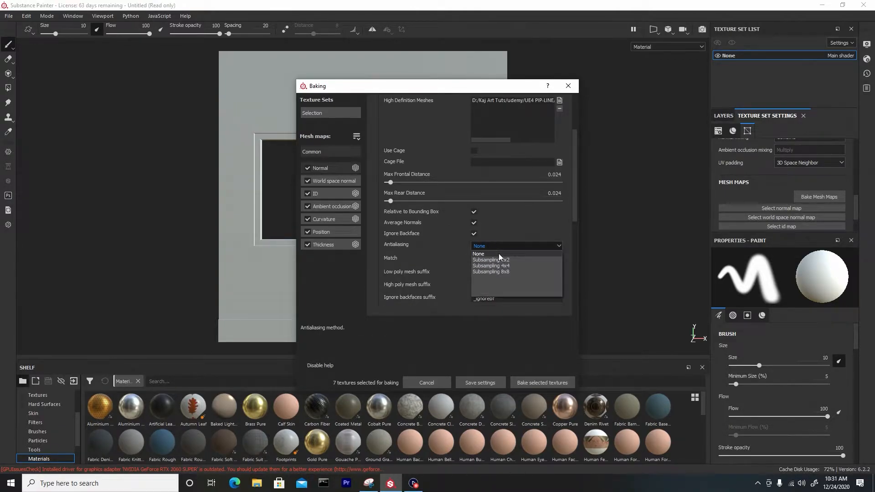
click(504, 272)
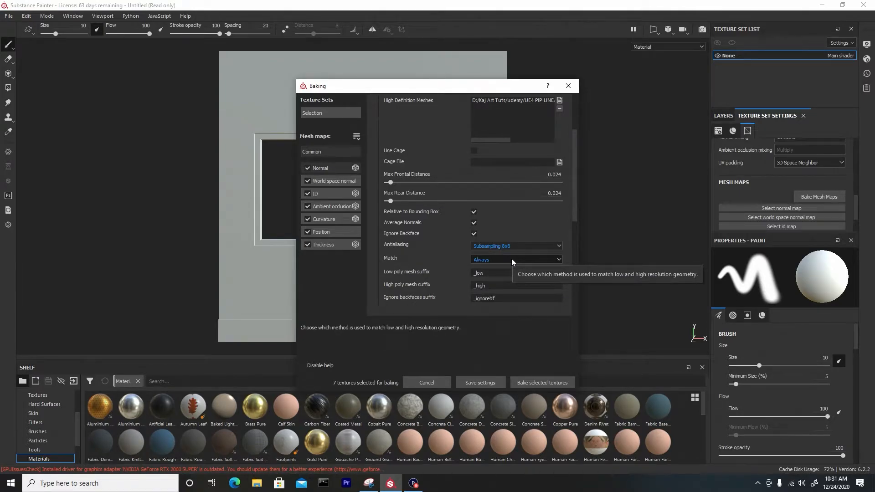
Bake the selected mesh maps and dismiss the baking report
click(530, 383)
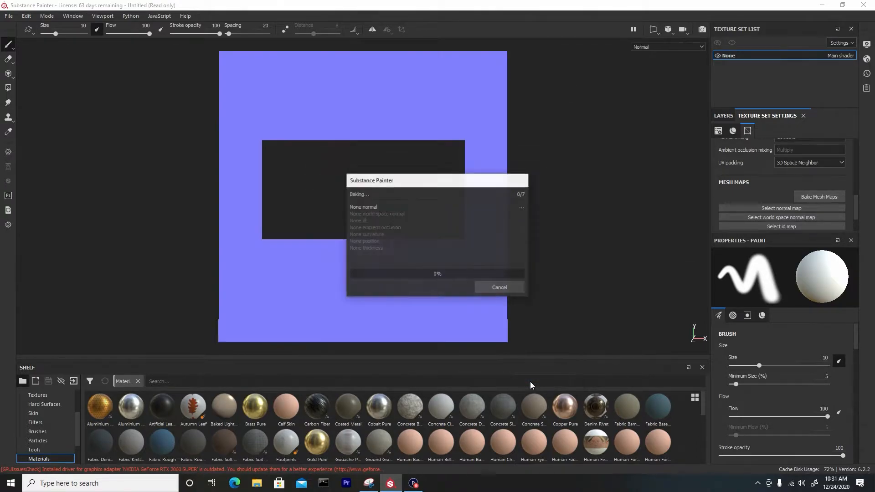
drag(402, 187, 569, 162)
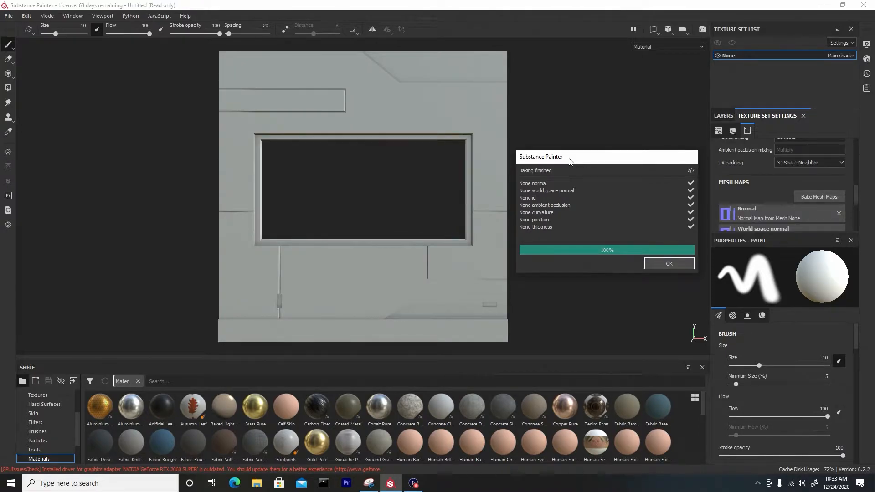
click(666, 264)
Rotate the environment lighting to brighten the wall panel and apply the Steel Painted Scraped Green smart material to it
click(720, 117)
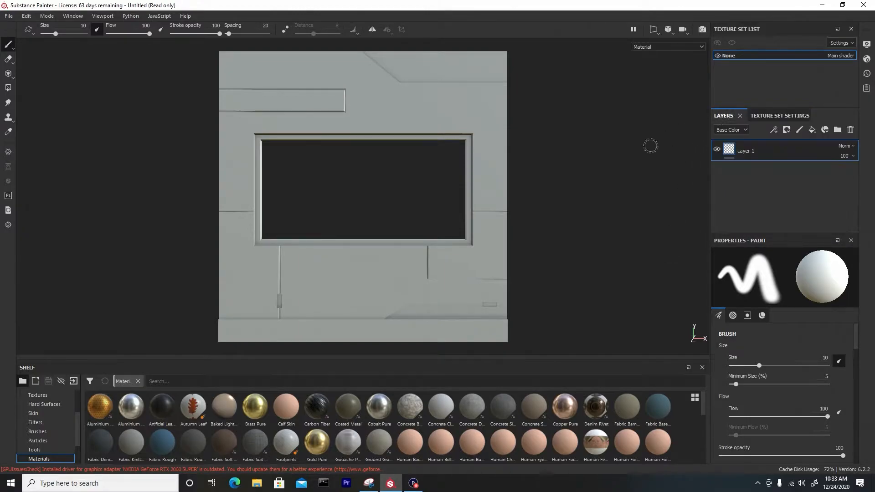
shift+right_drag(102, 254, 319, 253)
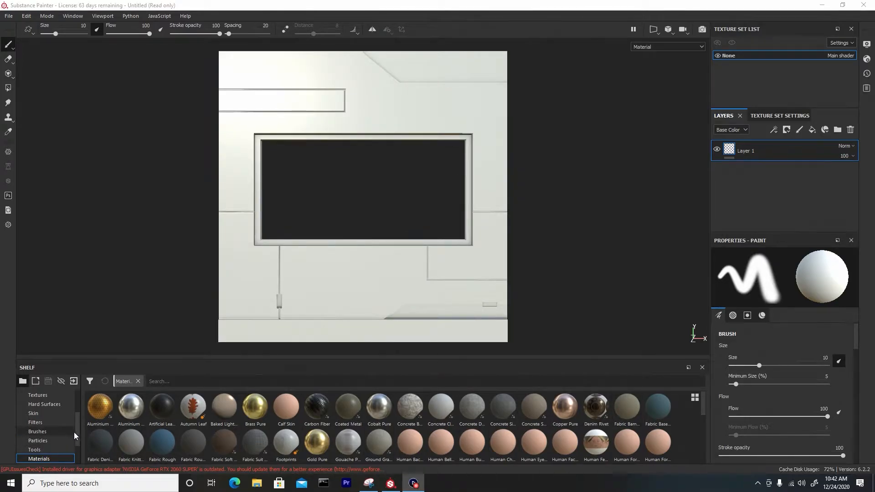
scroll(79, 420, down, 2)
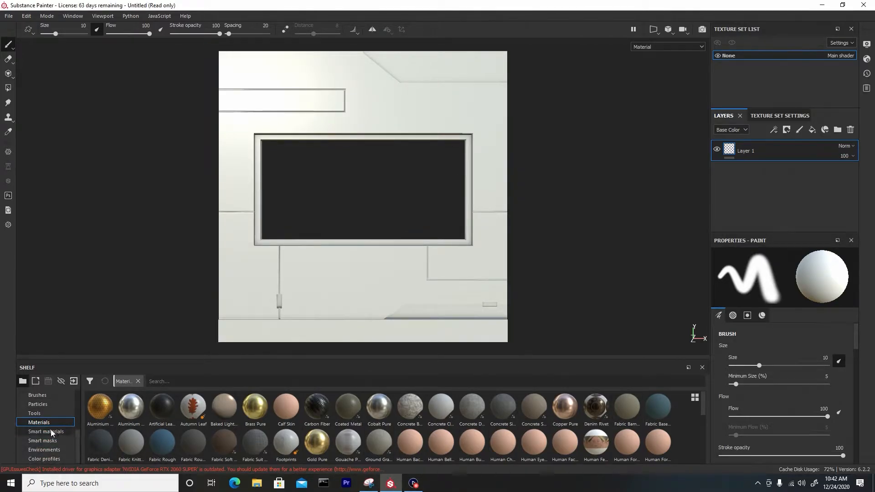
click(46, 431)
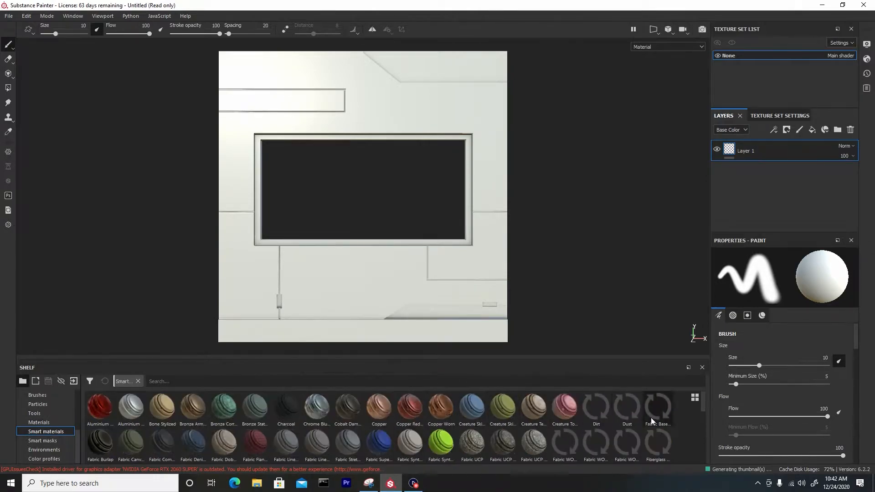
drag(703, 403, 706, 451)
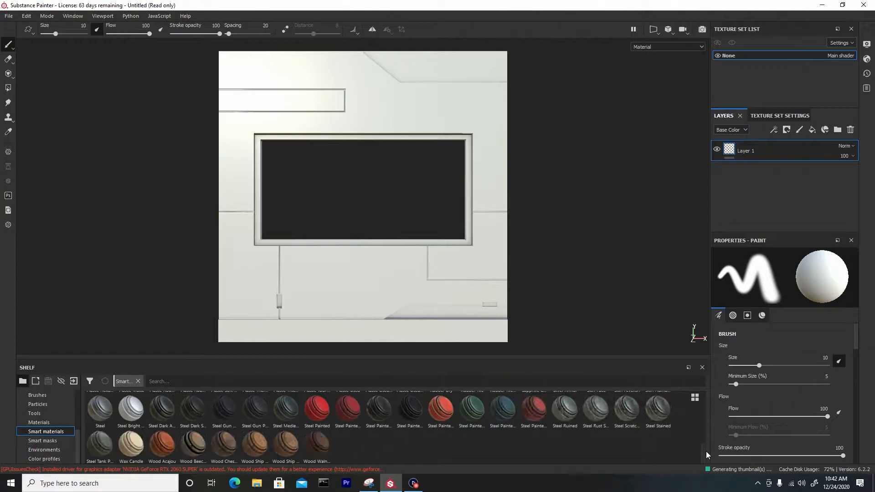
drag(471, 407, 445, 282)
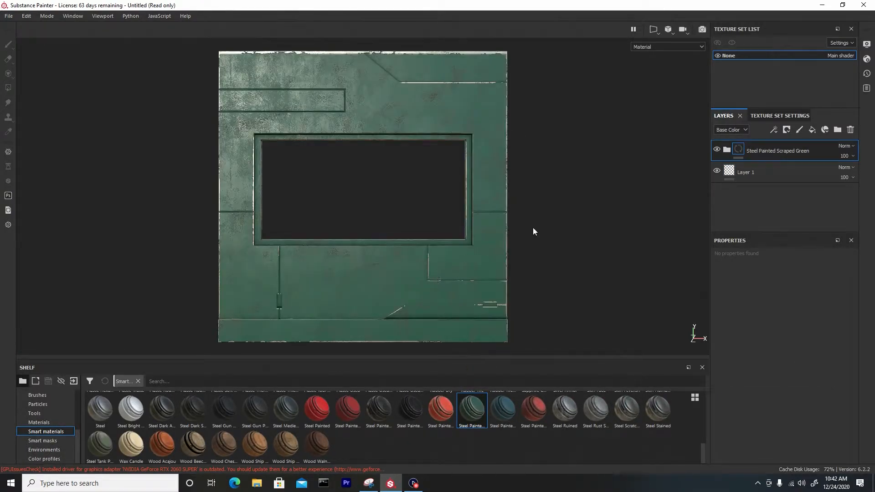
Hide the Dirt layer in the Steel Painted Scraped Green material and set its Base Metal base color to dark grey, RGB 0.038
click(726, 150)
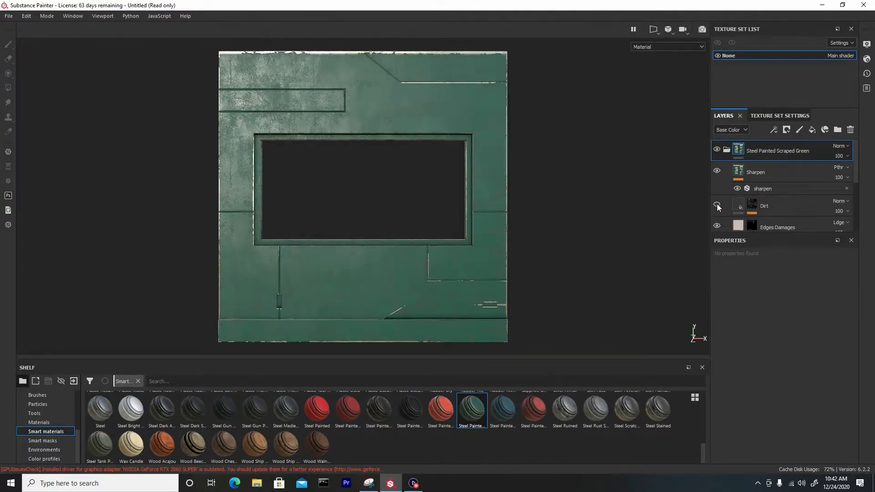
scroll(726, 200, down, 3)
click(730, 195)
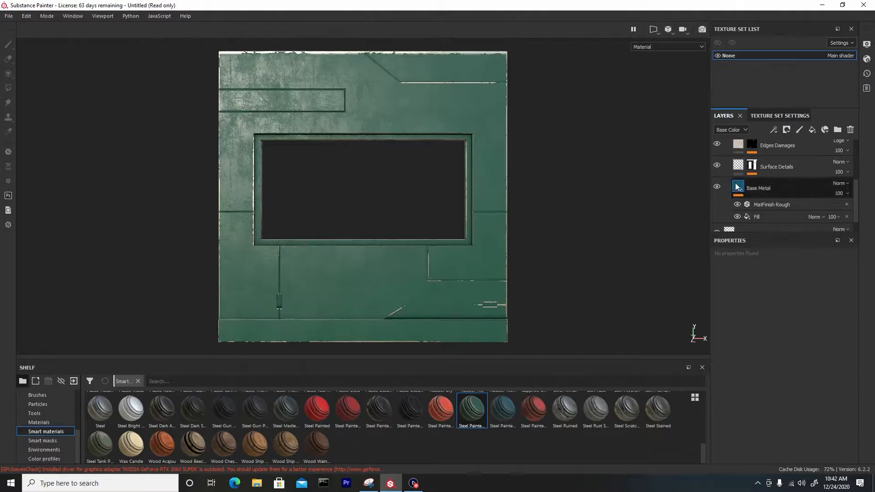
click(740, 192)
scroll(769, 354, down, 4)
click(765, 384)
click(754, 346)
drag(755, 349, 752, 347)
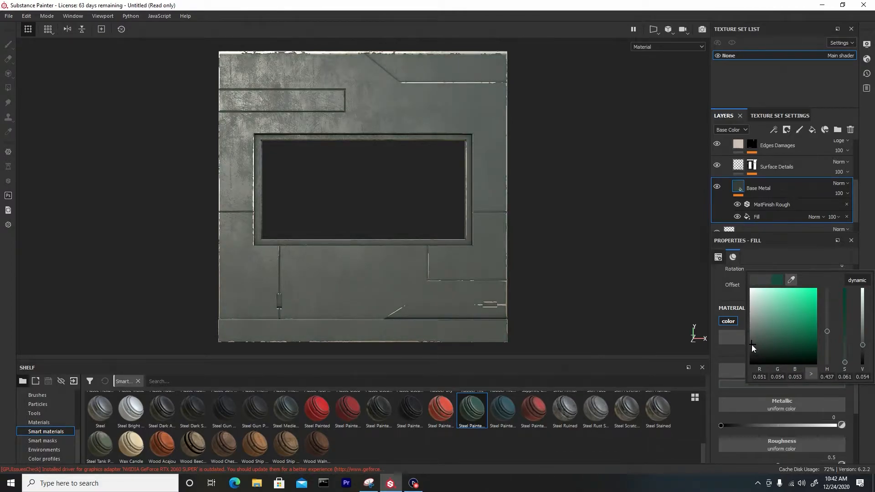
drag(752, 347, 751, 350)
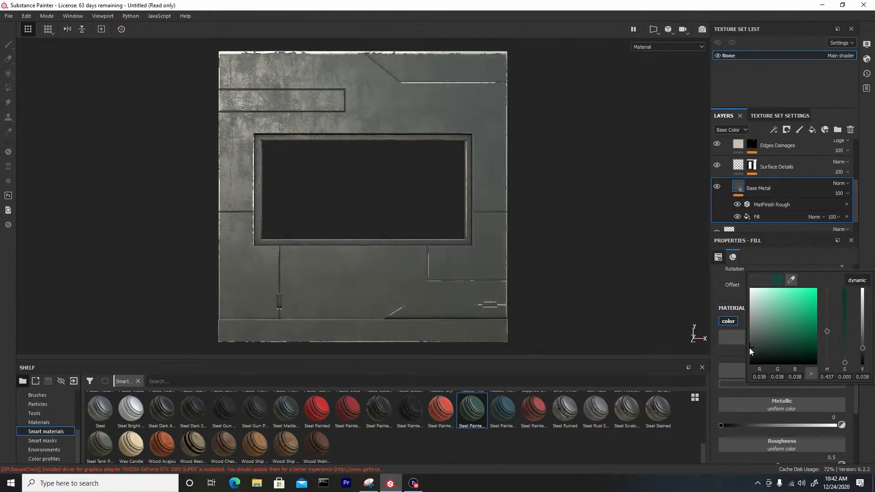
click(538, 264)
alt+drag(531, 255, 558, 264)
shift+right_drag(559, 271, 591, 255)
alt+drag(591, 256, 594, 242)
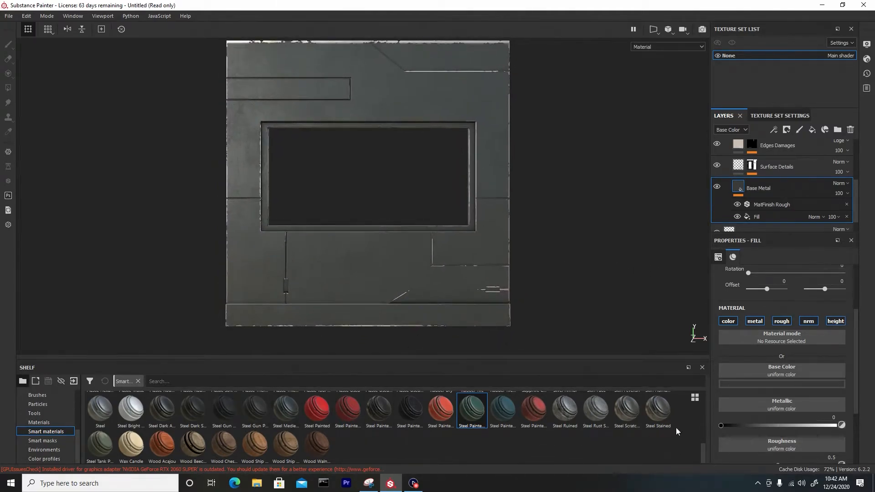
Apply the Fabric Stretchy Sci-Fi smart material to the wall panel and collapse the Steel Painted Scraped Green layer group
drag(702, 450, 695, 397)
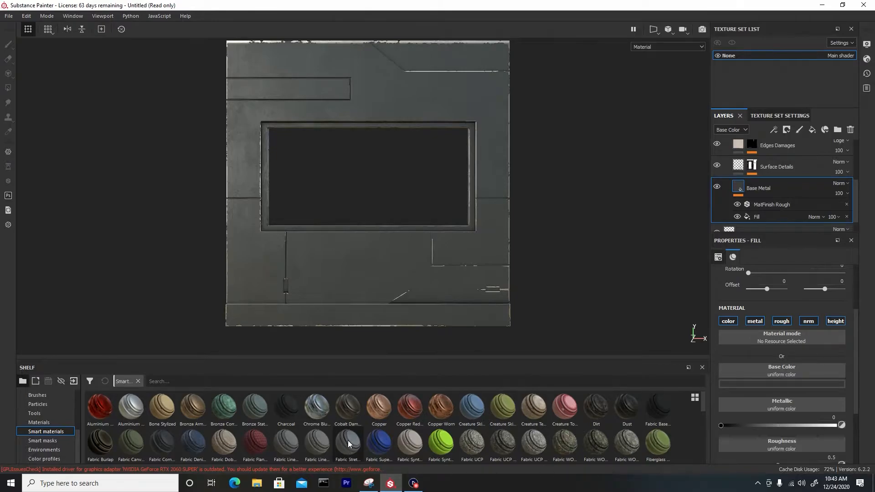
drag(348, 440, 370, 280)
scroll(774, 156, up, 3)
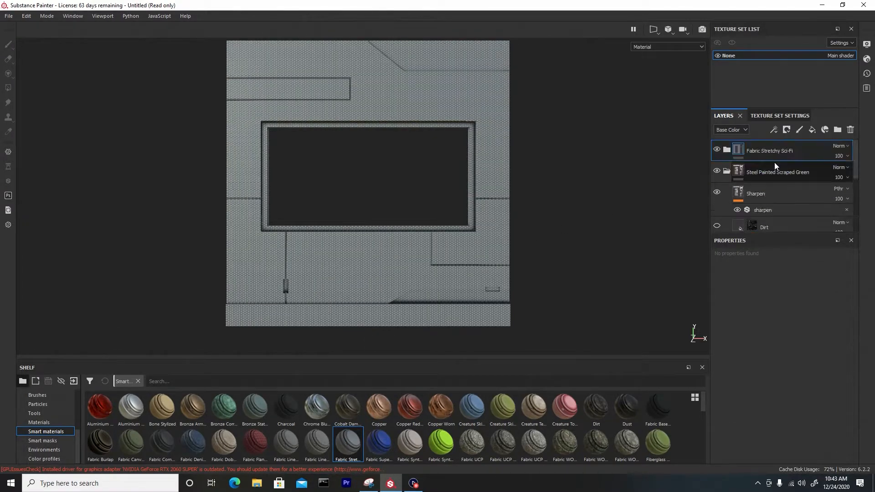
click(726, 171)
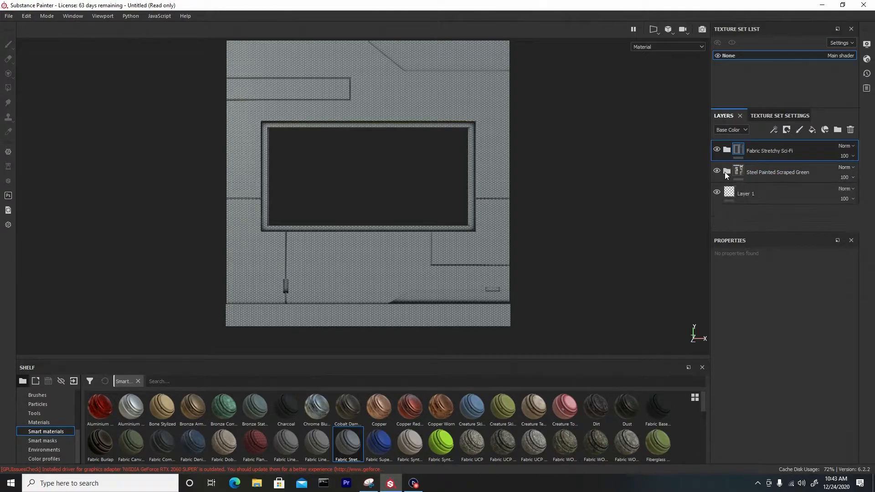
Rename the Steel Painted Scraped Green layer group to "base color"
double_click(764, 172)
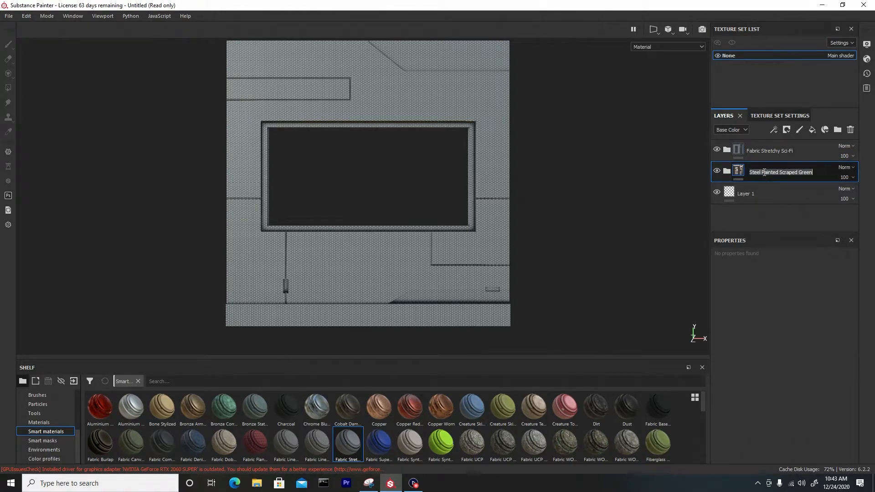
text(base c)
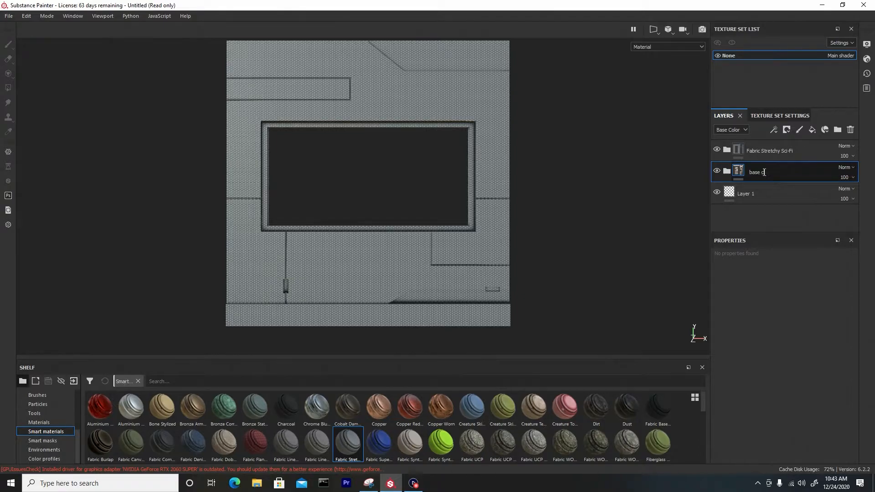
key(Return)
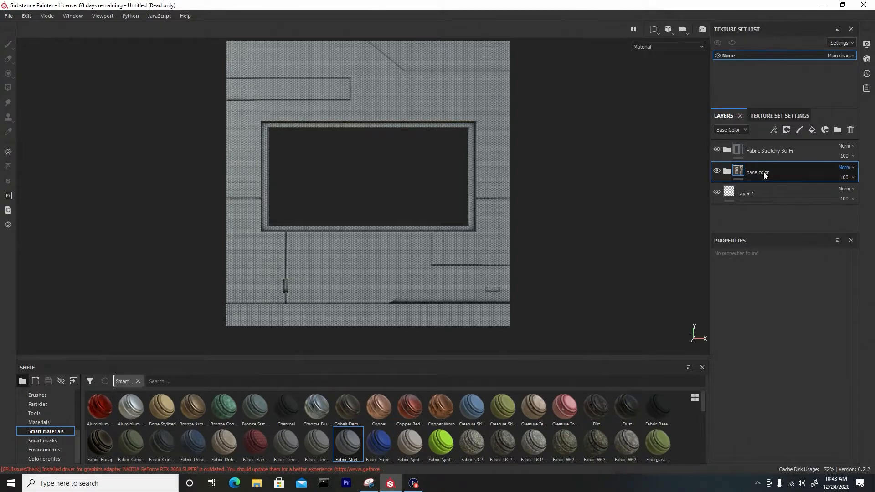
Set the UV scale of the hexa fill in the Hexagon Pattern layer's mask to about 53.32, inside the Fabric Stretchy Sci-Fi group
click(726, 150)
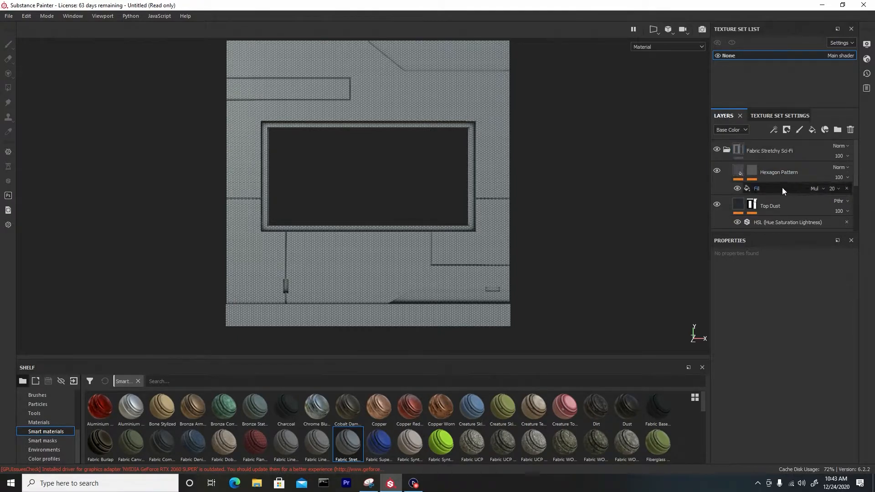
click(750, 172)
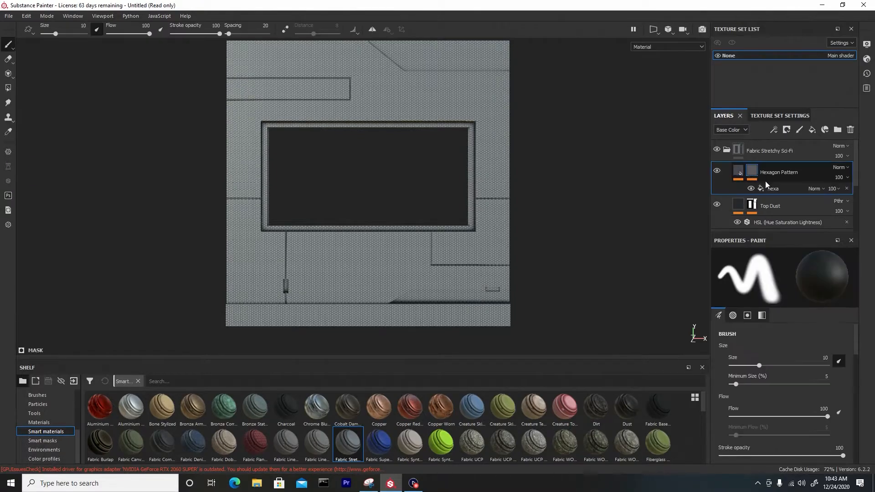
click(778, 190)
drag(856, 336, 848, 286)
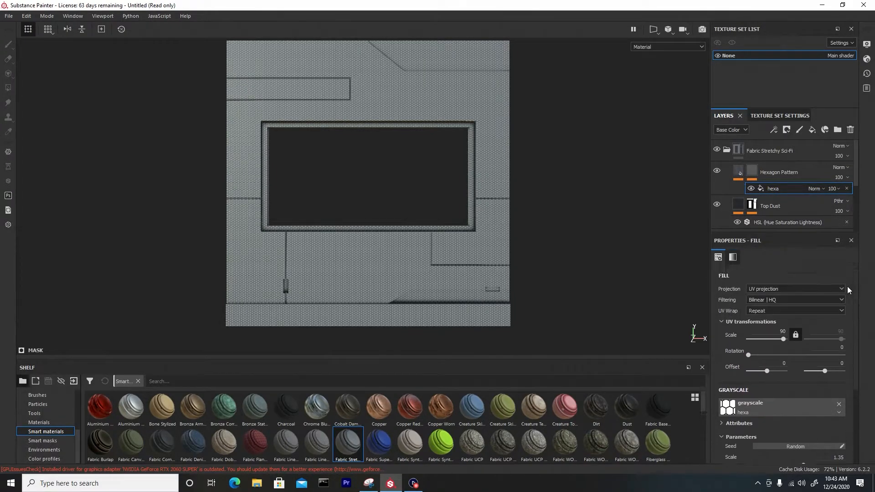
drag(781, 338, 780, 340)
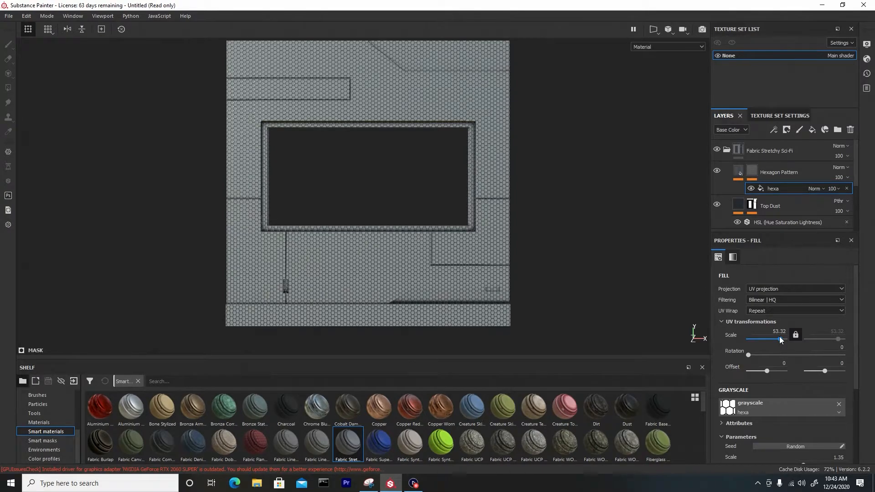
scroll(857, 341, down, 3)
scroll(852, 340, up, 3)
Set the Hexagon Pattern layer's base color to a lighter grey, RGB about 0.258, 0.266, 0.283
click(739, 171)
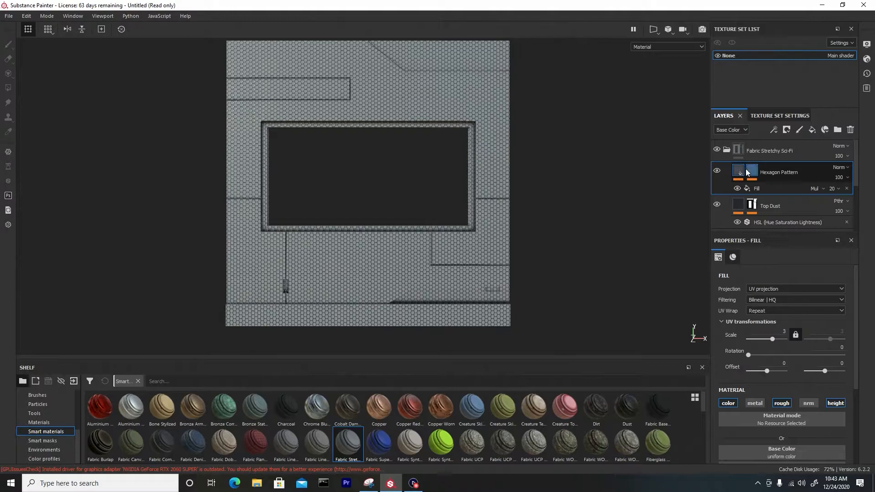
scroll(746, 338, down, 3)
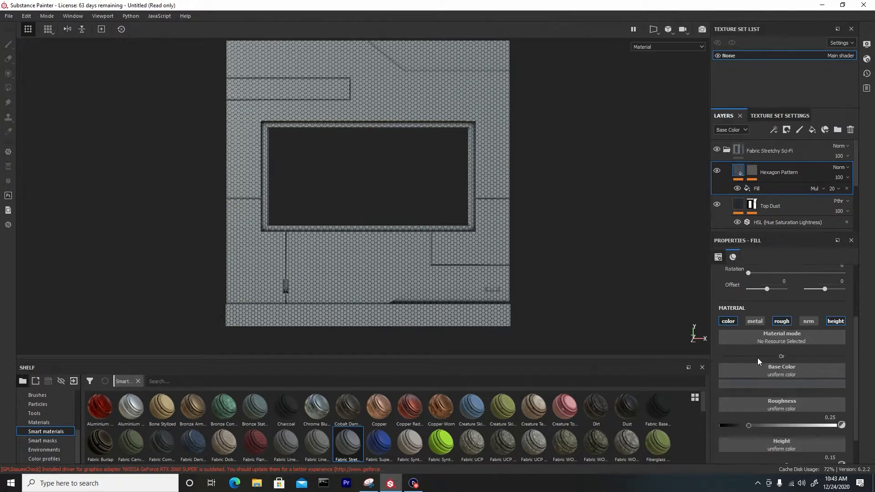
click(768, 384)
drag(766, 333, 753, 322)
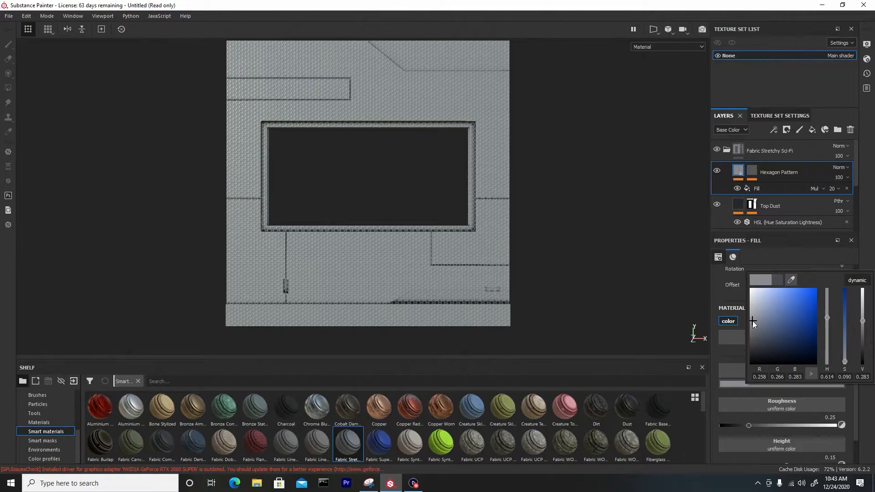
Set the base color of the Base Color layer in the Fabric Stretchy Sci-Fi group to black, RGB 0
click(857, 173)
scroll(785, 182, down, 5)
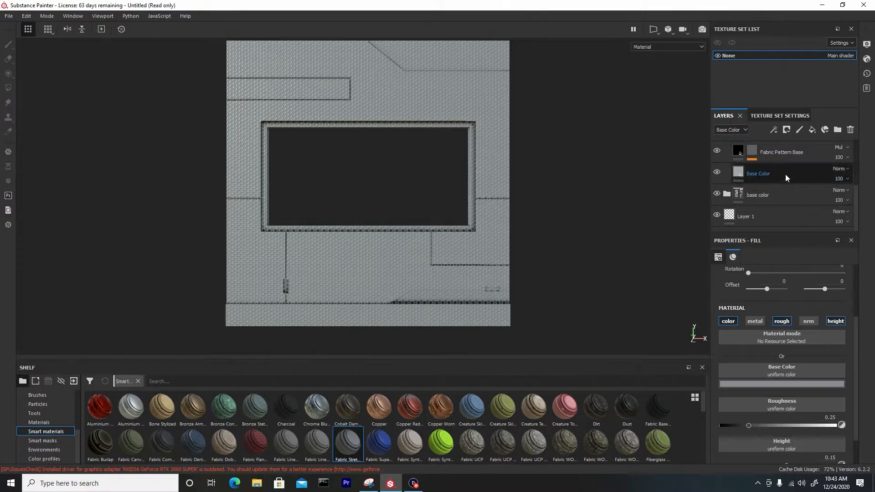
click(785, 174)
click(788, 384)
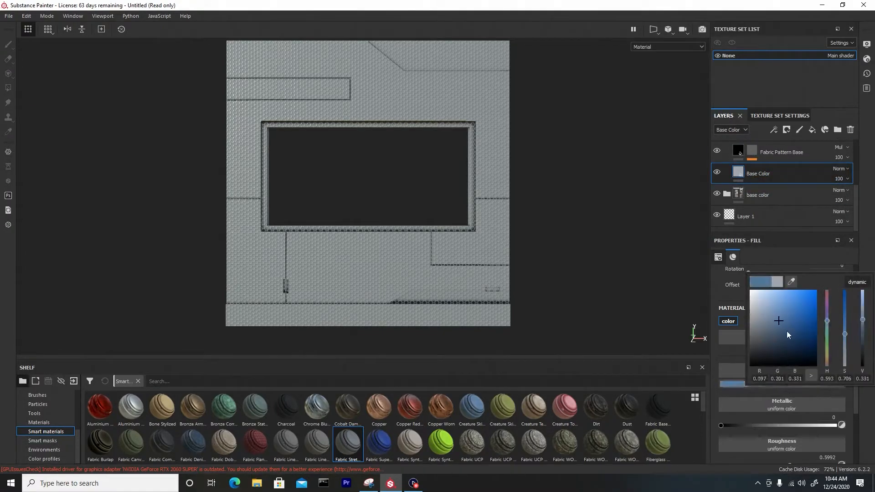
drag(783, 327, 826, 381)
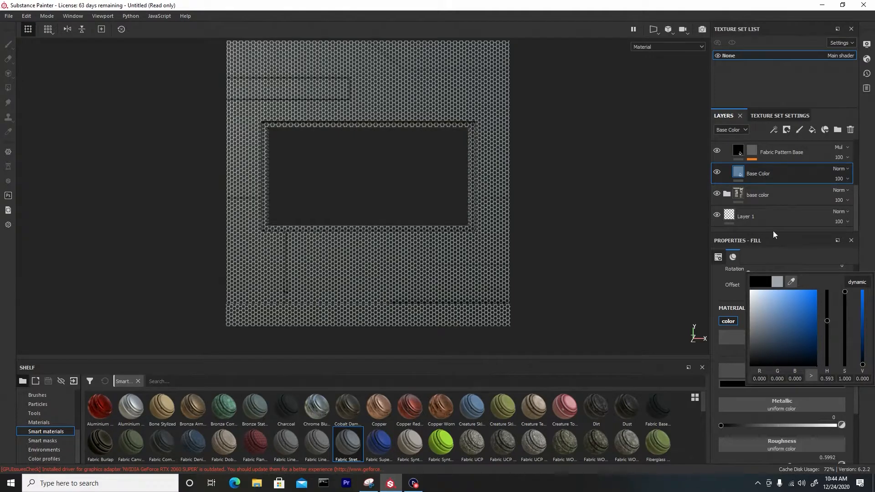
Set the blur to 0 and the pattern scale parameter to 0.45 on the hexa fill in the Hexagon Pattern mask
mouse_move(851, 215)
mouse_down()
mouse_move(856, 187)
mouse_move(843, 160)
mouse_up()
click(752, 172)
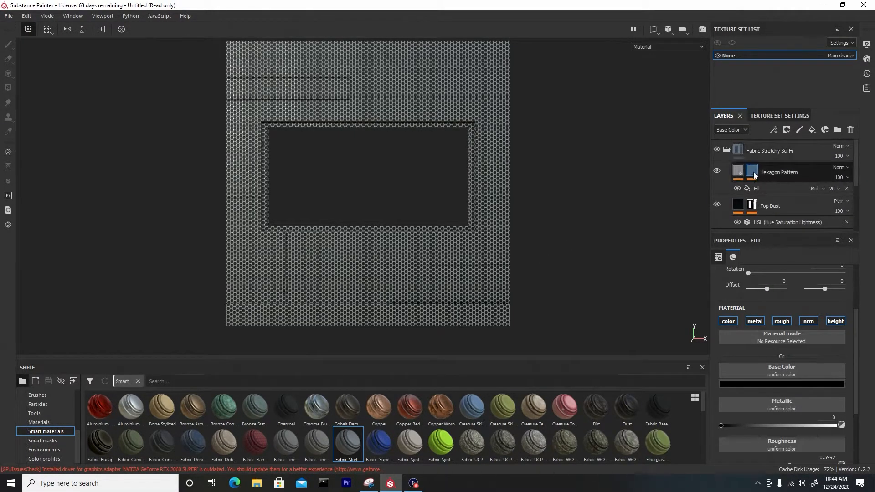
click(774, 189)
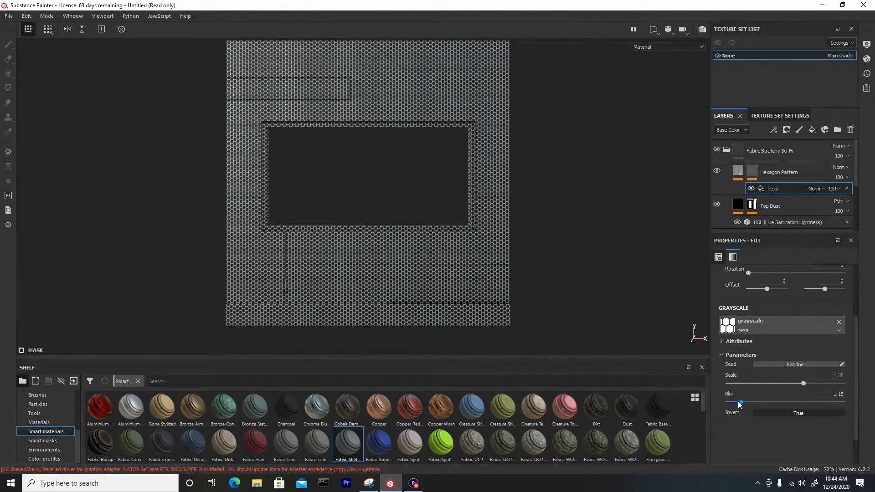
drag(739, 401, 699, 397)
drag(798, 386, 748, 383)
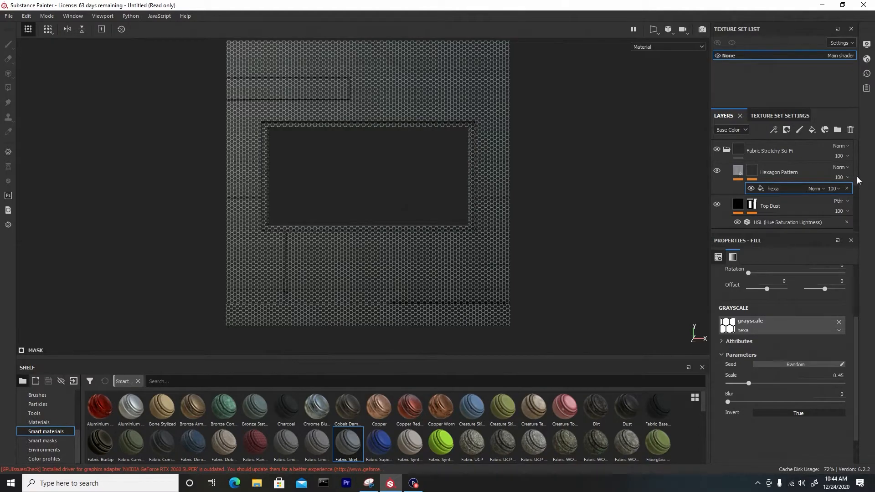
Collapse the Fabric Stretchy Sci-Fi group and add a black mask to it
mouse_move(857, 176)
mouse_down()
mouse_move(857, 196)
mouse_move(858, 162)
mouse_up()
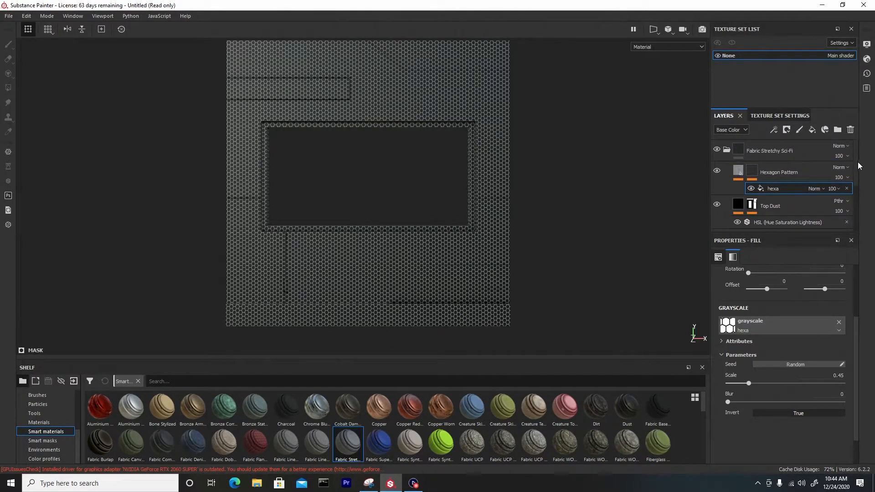
click(726, 150)
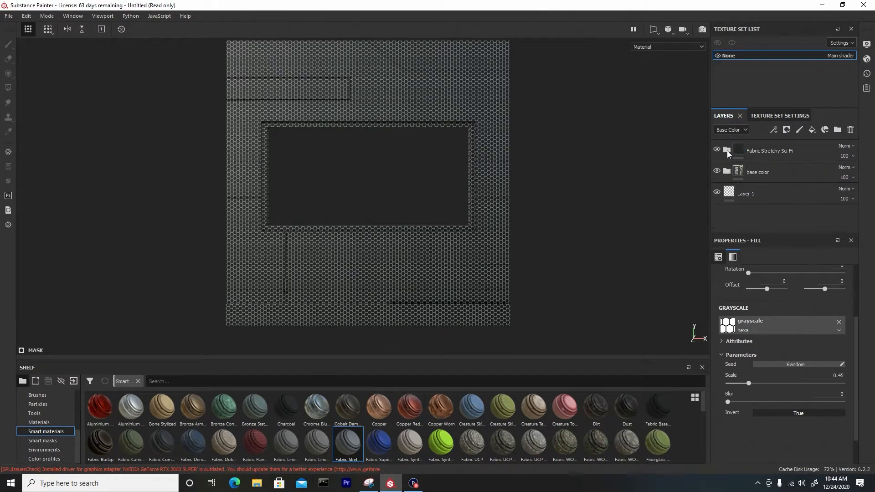
click(799, 154)
right_click(799, 154)
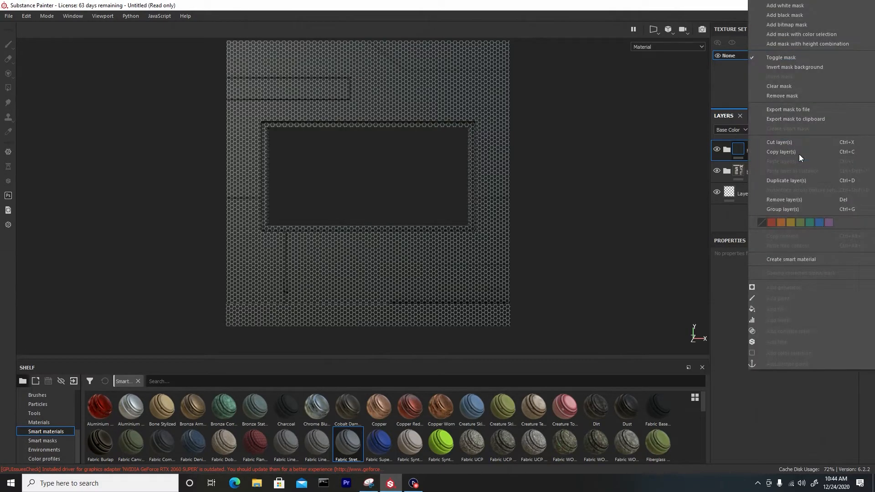
click(789, 16)
Paint the Fabric Stretchy Sci-Fi mask along the slanted recess above the wall's lower-right base to reveal the hexagon pattern there
scroll(566, 242, up, 5)
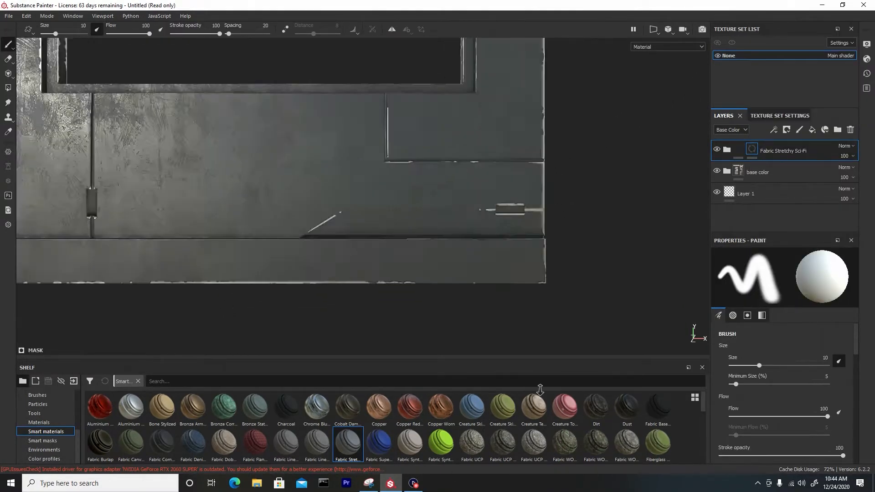
shift+click(560, 213)
key(bracketright)
drag(312, 236, 556, 223)
key(bracketright)
scroll(557, 196, down, 4)
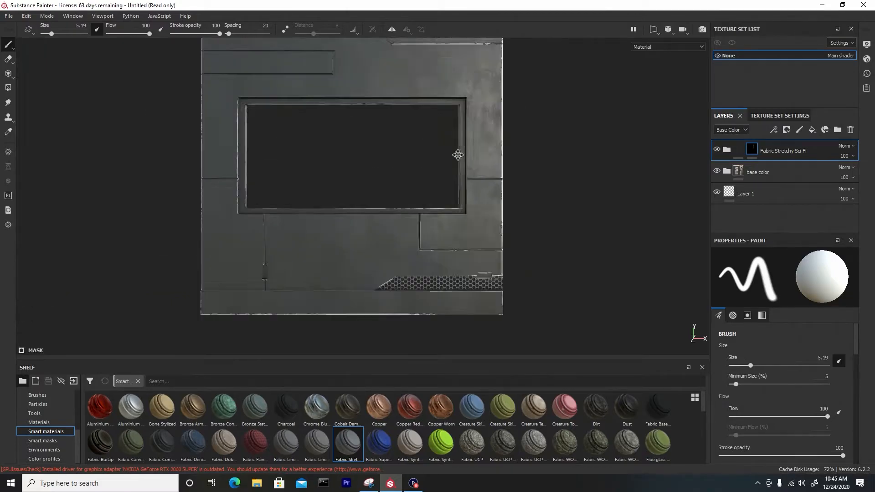
Paint the mask over the upper-left rectangular strip and the upper-right corner panel of the wall to reveal the hexagon pattern
alt+drag(401, 150, 392, 173)
scroll(388, 127, up, 4)
mouse_move(388, 127)
mouse_down()
mouse_move(378, 156)
mouse_move(164, 157)
mouse_up()
alt+middle_drag(455, 128, 243, 161)
key(bracketright)
mouse_move(237, 93)
mouse_down()
mouse_move(444, 132)
mouse_move(255, 107)
mouse_up()
mouse_move(426, 97)
alt+right_down()
mouse_move(478, 219)
mouse_move(299, 135)
alt+right_up()
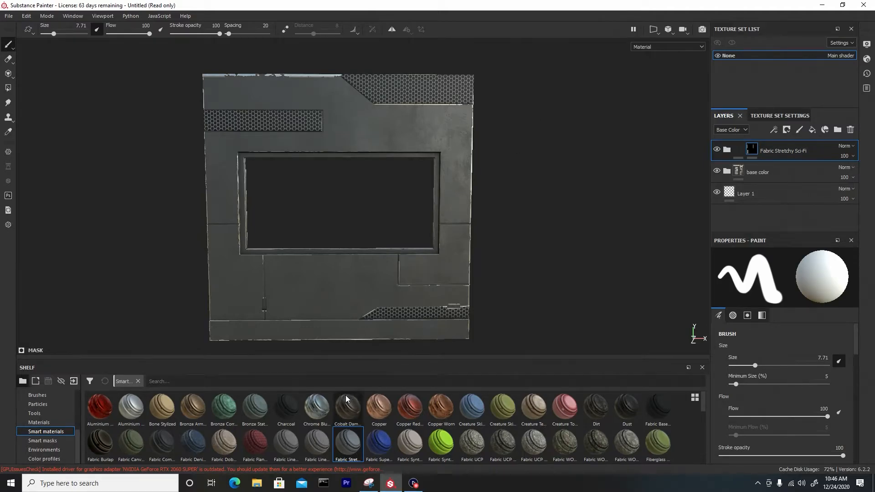
Rename the Fabric Stretchy Sci-Fi layer group to "pattern"
double_click(775, 150)
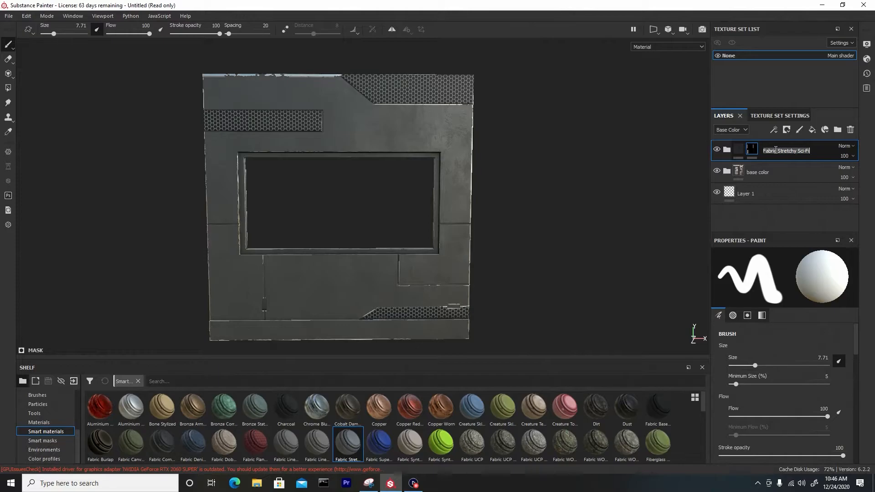
text(pattern)
key(Return)
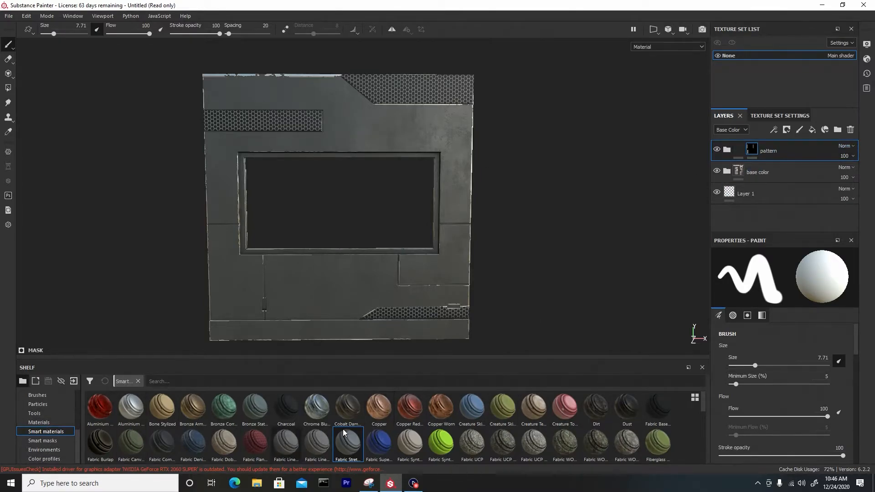
Apply the orange Plastic Glossy Stained smart material to the wall panel
drag(704, 406, 706, 431)
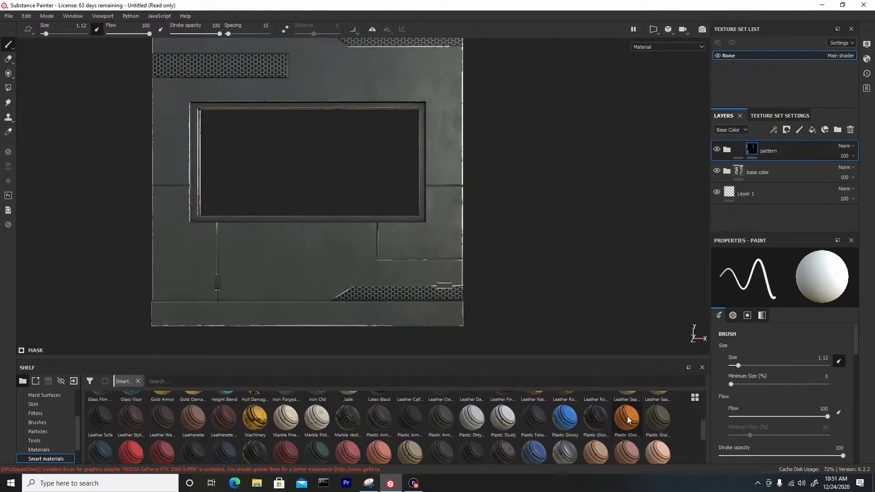
mouse_move(626, 417)
drag(627, 416, 371, 250)
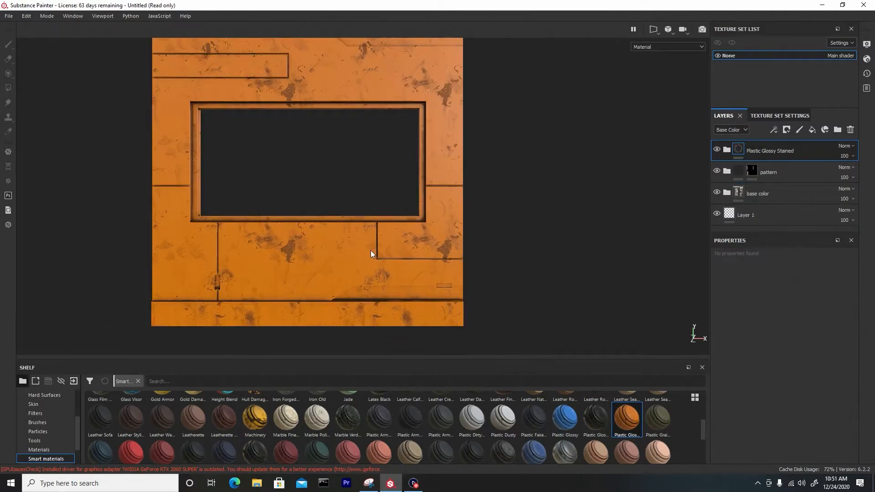
Hide the Stain and Dust layers in the Plastic Glossy Stained group and collapse the group
click(726, 149)
scroll(764, 199, down, 1)
scroll(764, 199, down, 1)
click(717, 168)
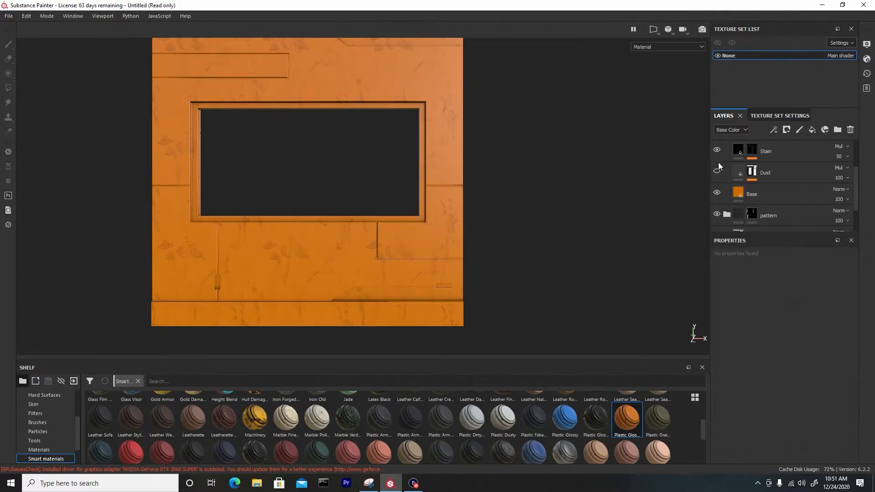
scroll(775, 166, up, 2)
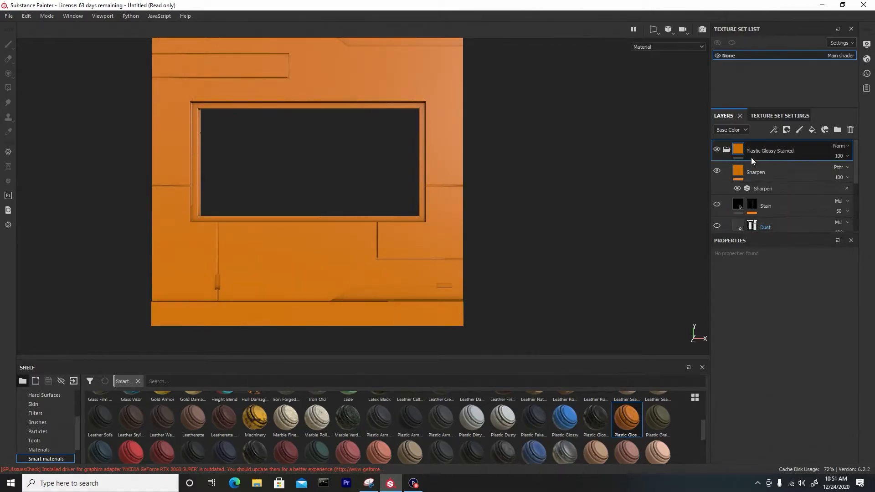
click(726, 150)
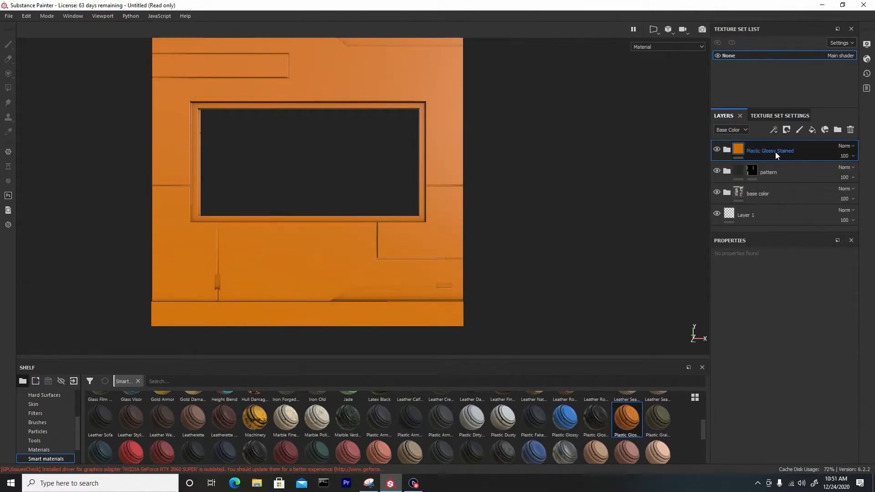
Add a black mask to the Plastic Glossy Stained group and polygon-fill the four sides of the window frame with white
right_click(806, 151)
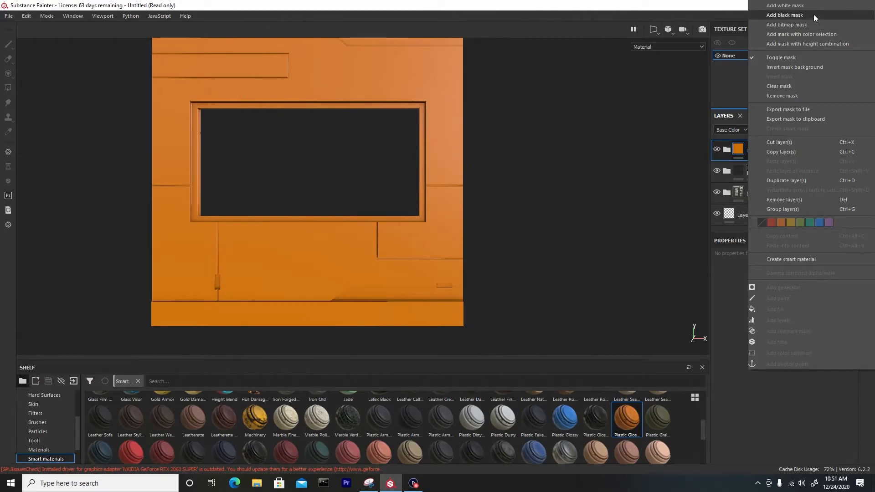
click(813, 15)
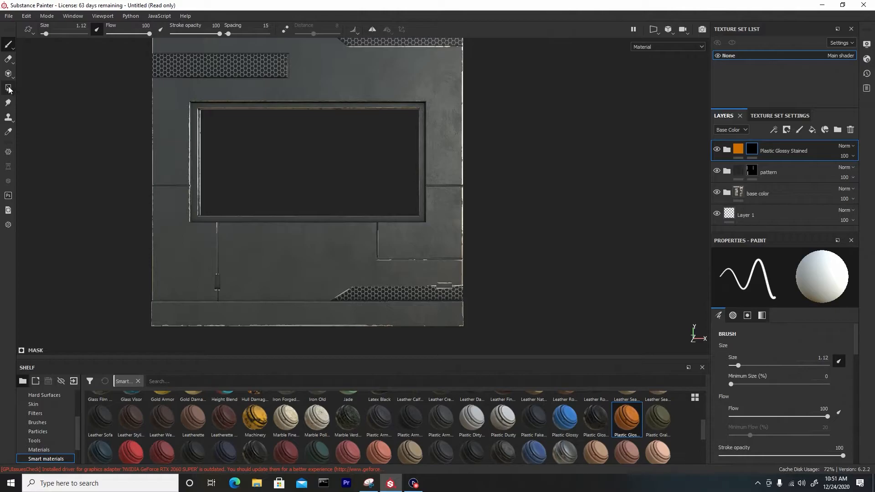
click(8, 87)
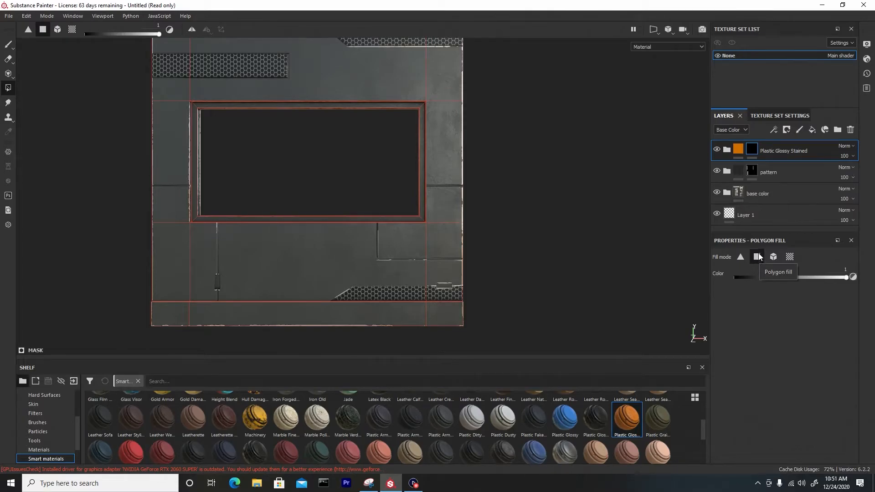
scroll(389, 198, up, 3)
click(346, 204)
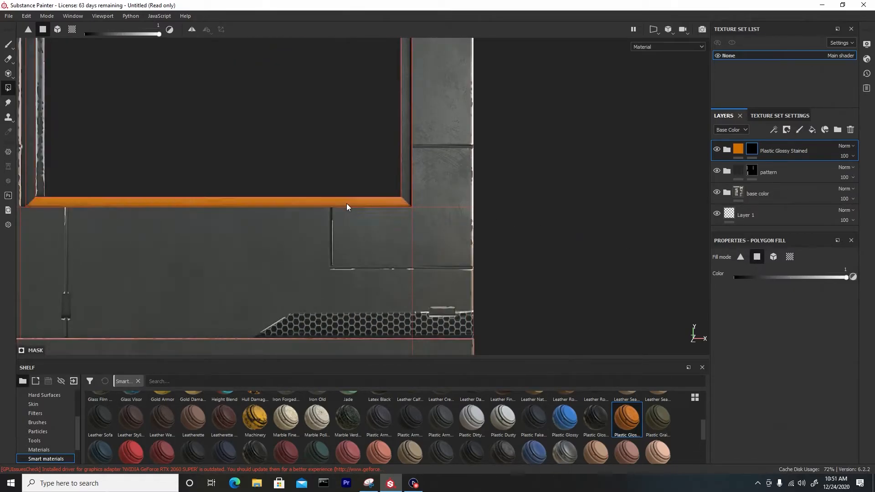
click(405, 178)
scroll(304, 121, down, 3)
middle_drag(200, 232, 241, 244)
click(250, 237)
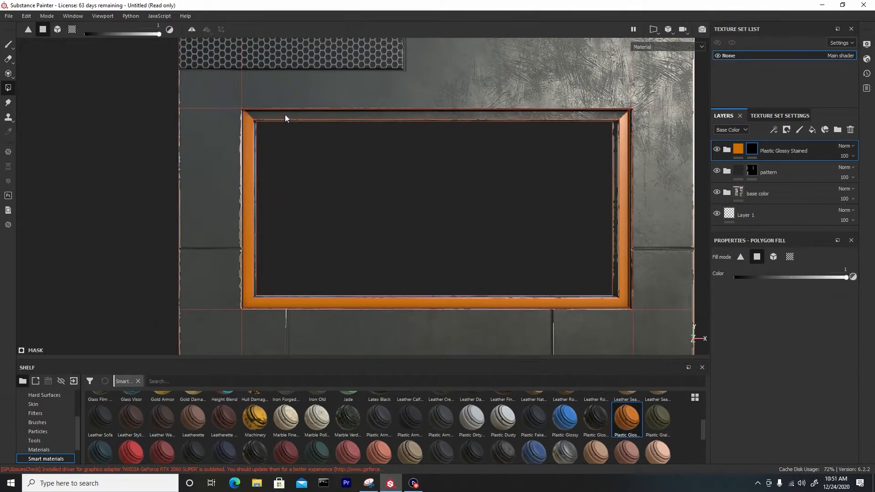
click(286, 114)
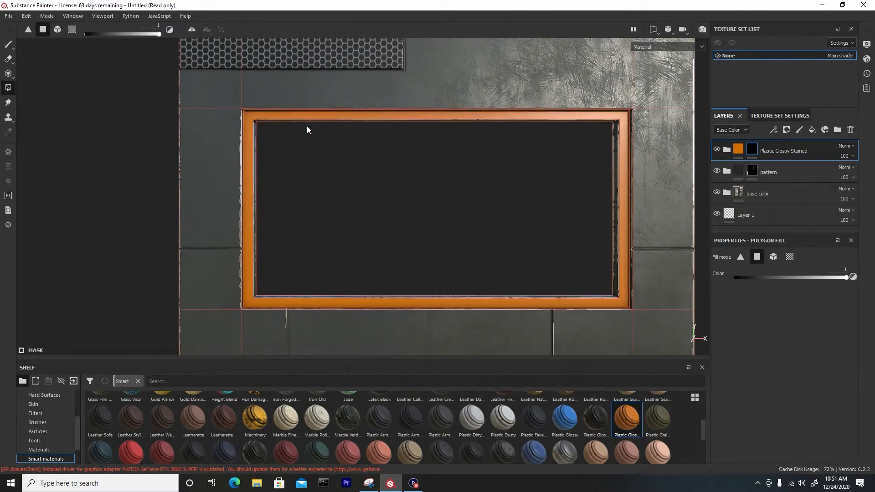
Switch to the Paint tool and add a new paint layer above the Plastic Glossy Stained group
click(8, 46)
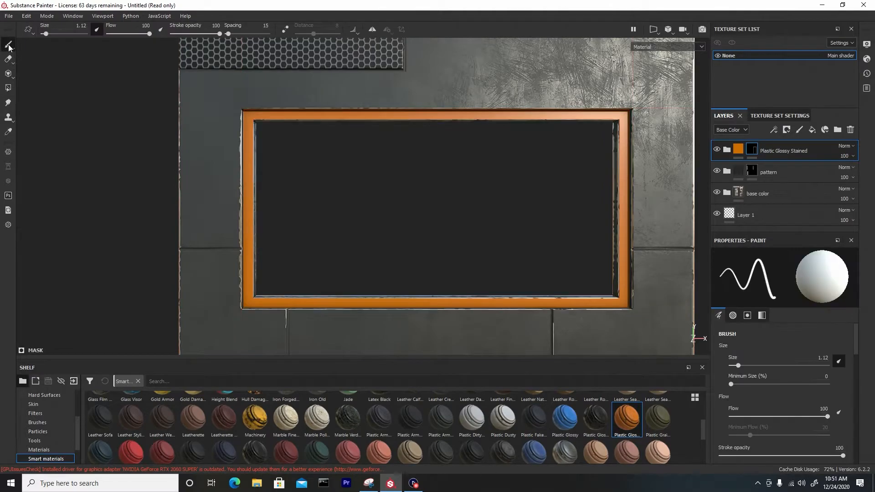
scroll(133, 190, down, 3)
alt+middle_drag(578, 285, 471, 212)
alt+right_drag(471, 213, 371, 221)
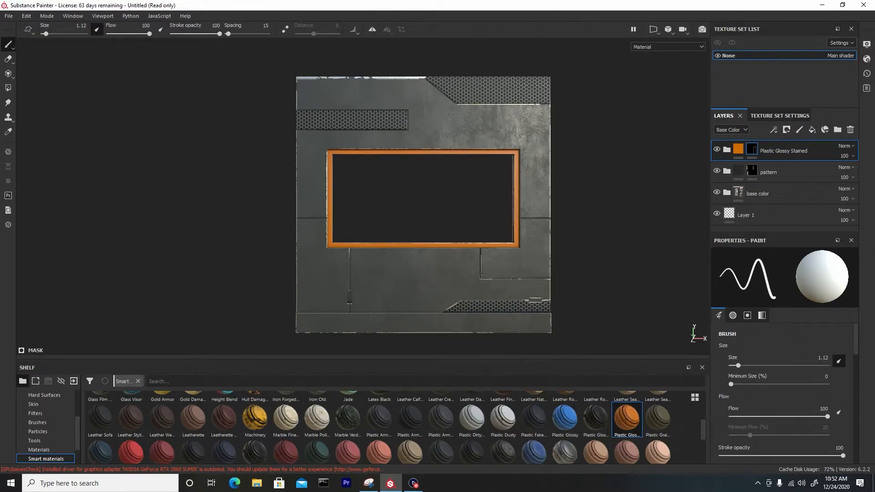
click(799, 130)
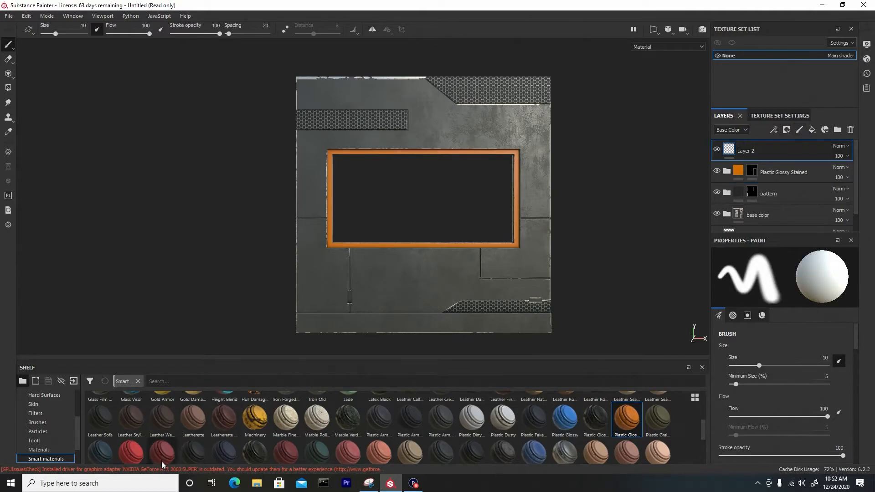
Load the silver Aluminium material into the brush and set Layer 2's opacity to 34
click(50, 448)
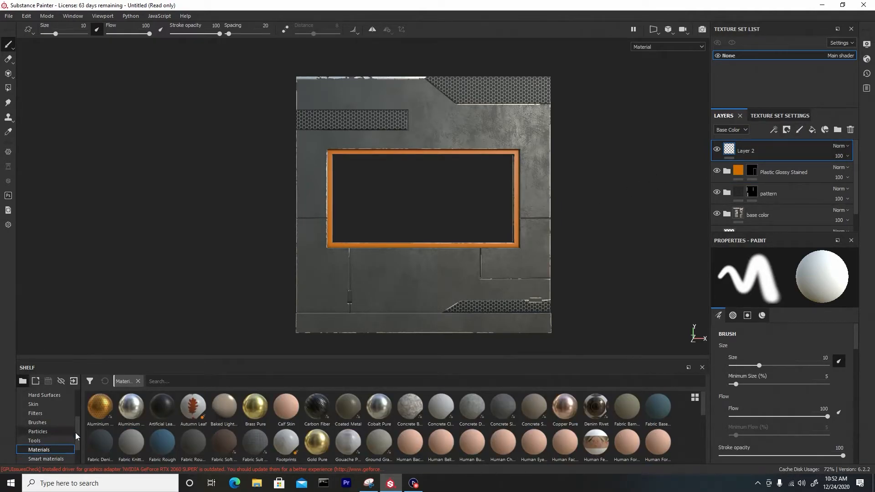
scroll(307, 410, down, 2)
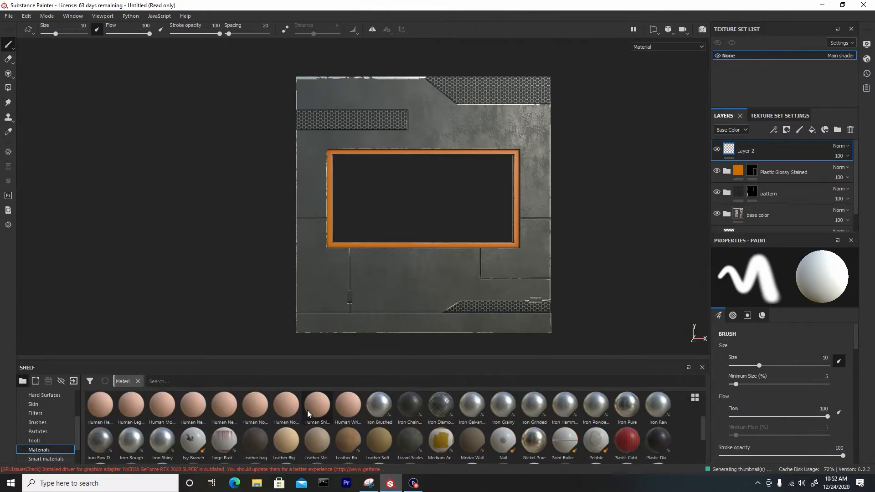
scroll(125, 439, up, 2)
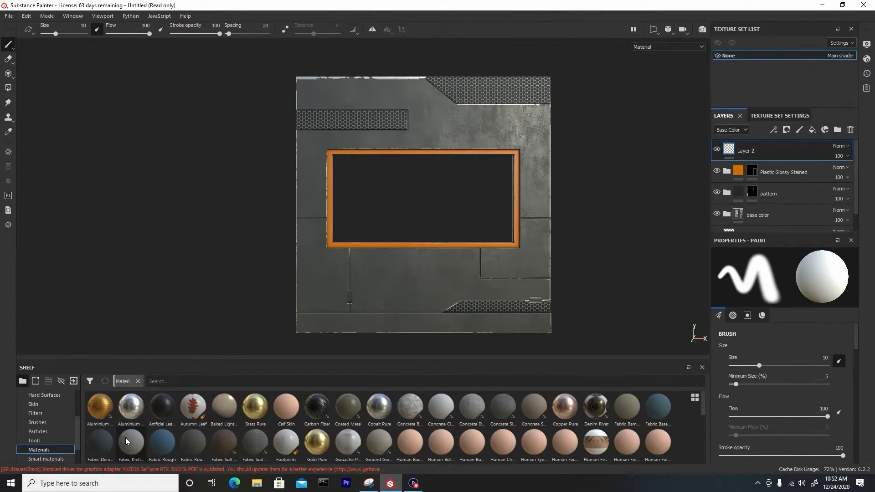
click(132, 408)
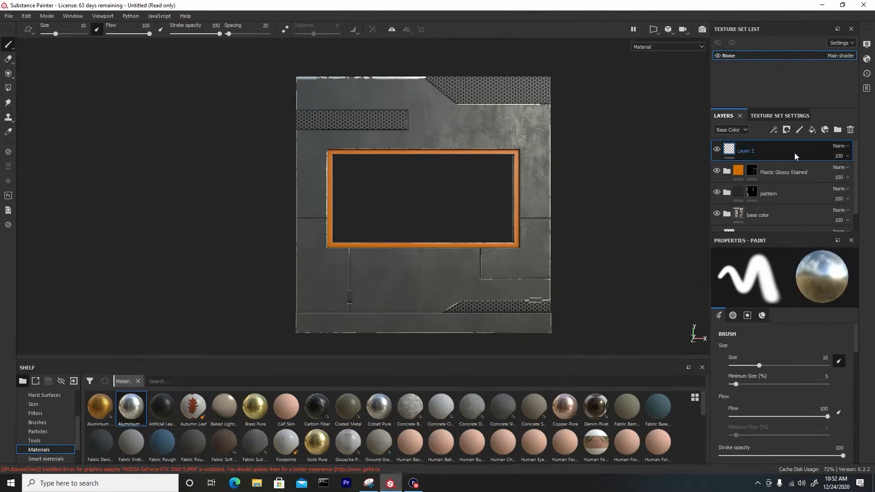
click(843, 155)
click(853, 172)
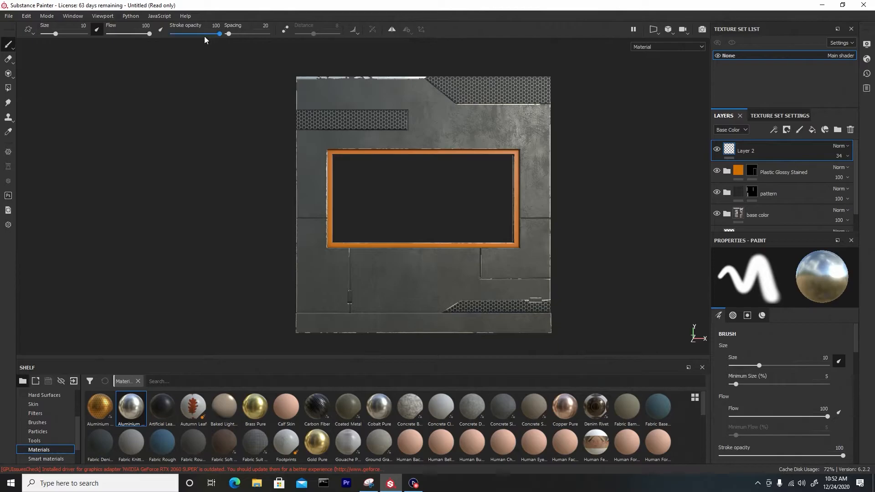
Choose the Artistic Heavy Sponge brush with stroke opacity 34 and flow 43, and try a stroke below the window, undoing it
click(38, 422)
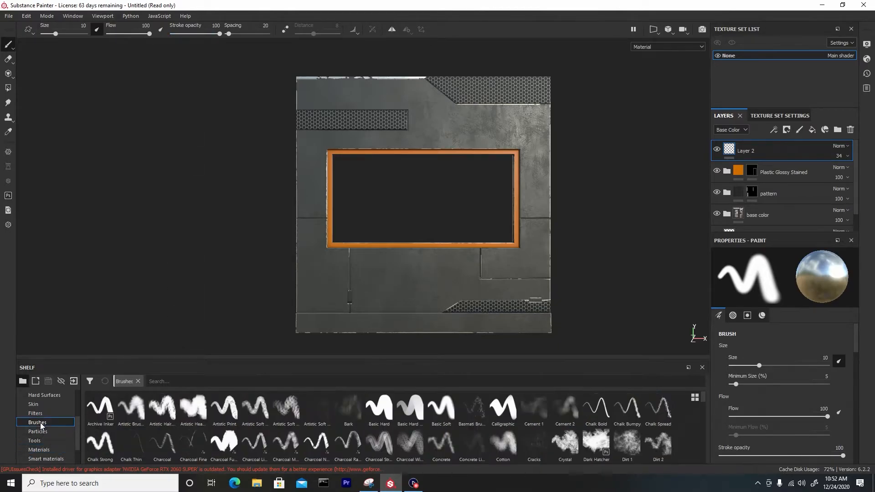
click(193, 401)
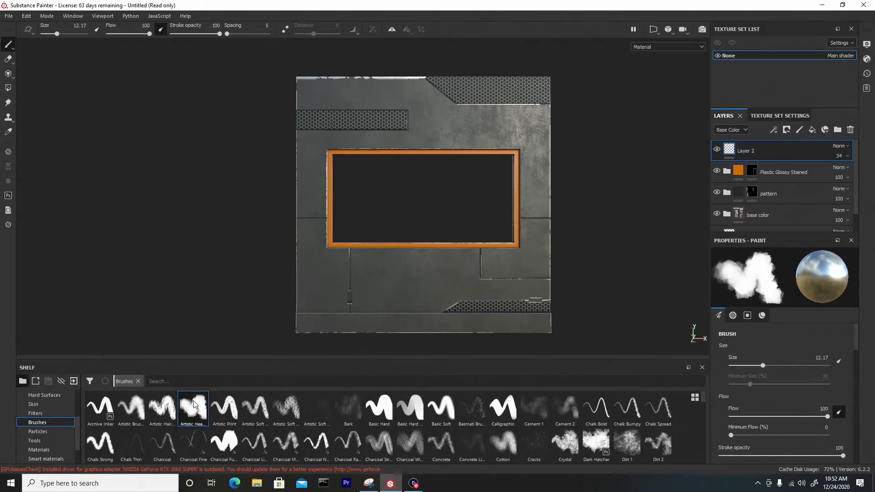
click(189, 34)
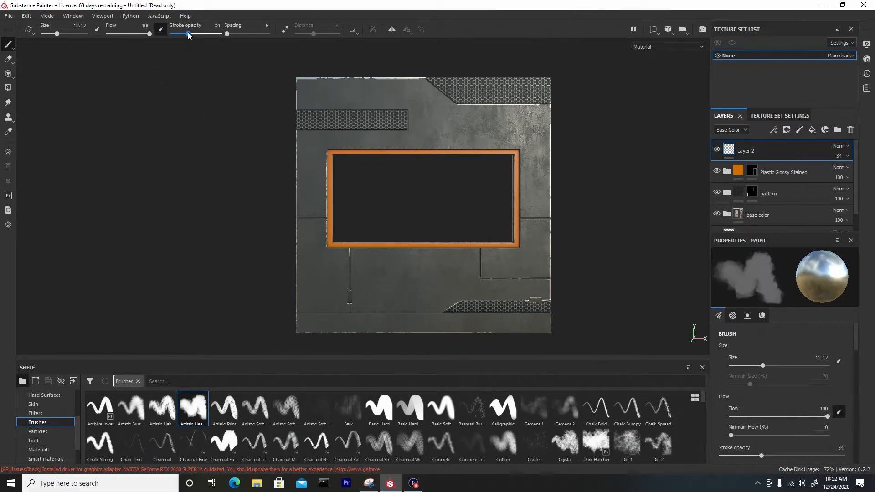
click(126, 34)
mouse_move(371, 292)
mouse_down()
mouse_move(432, 285)
mouse_move(401, 287)
mouse_move(427, 290)
mouse_up()
key(ctrl+z)
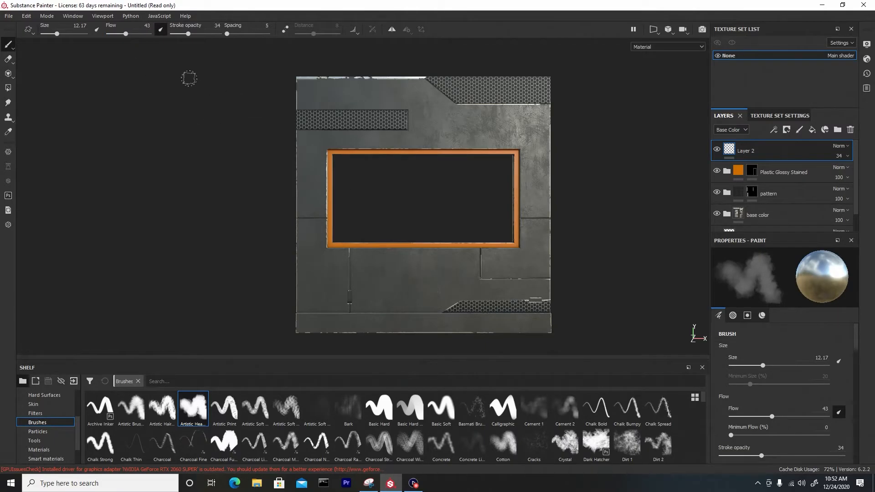
Set the brush flow to 24 and stroke opacity to 14, and try painting the area below the window at size 47.16
click(118, 34)
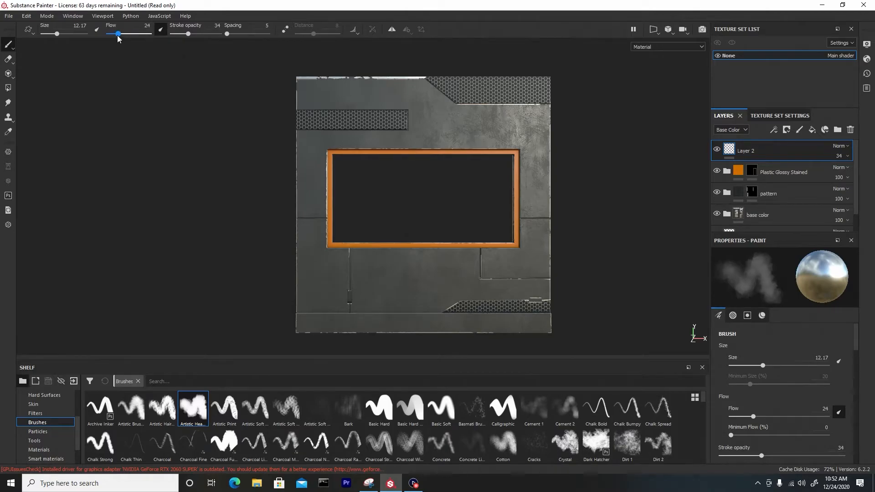
drag(186, 34, 178, 34)
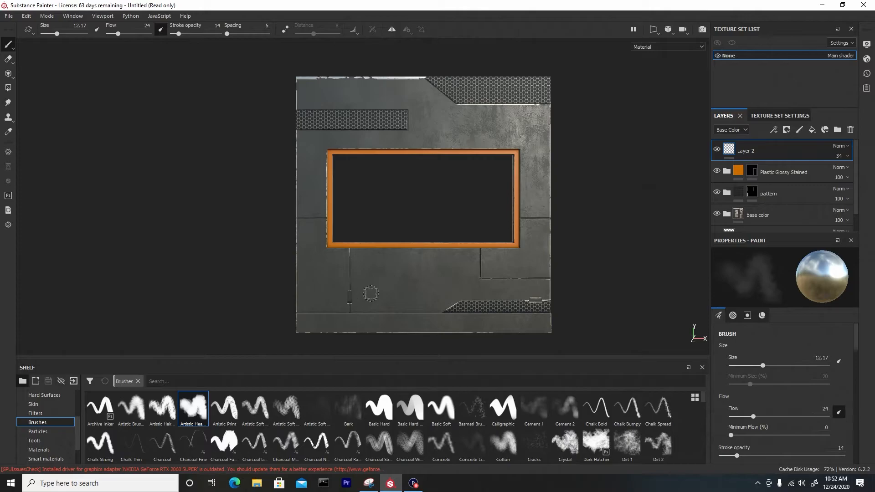
mouse_move(372, 290)
ctrl+right_down()
mouse_move(412, 295)
mouse_move(414, 311)
mouse_move(403, 312)
ctrl+right_up()
mouse_move(431, 292)
mouse_down()
mouse_move(401, 273)
mouse_move(410, 269)
mouse_move(370, 292)
mouse_move(397, 298)
mouse_move(456, 273)
mouse_move(482, 280)
mouse_move(369, 296)
mouse_move(298, 293)
mouse_move(289, 280)
mouse_move(279, 86)
mouse_move(288, 61)
mouse_move(430, 61)
mouse_up()
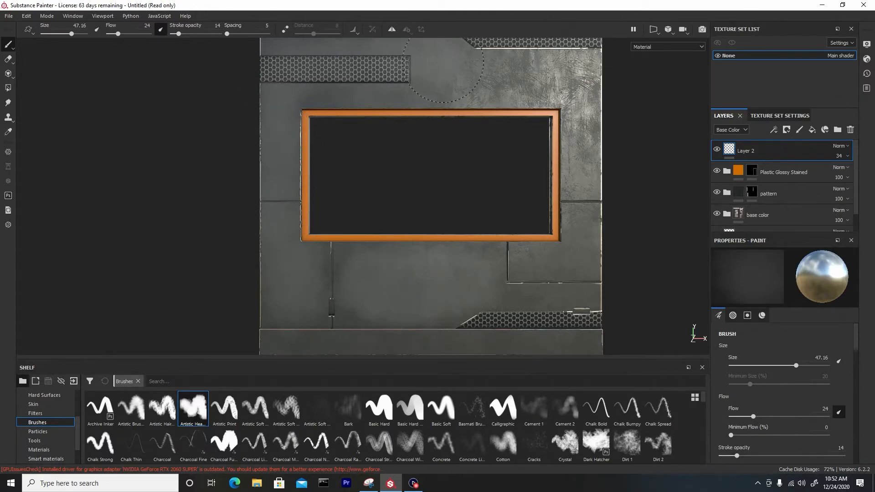
Undo the trial strokes, and set the brush size to 27.77 and Layer 2's opacity to 24
key(ctrl+z)
ctrl+right_drag(364, 115, 332, 127)
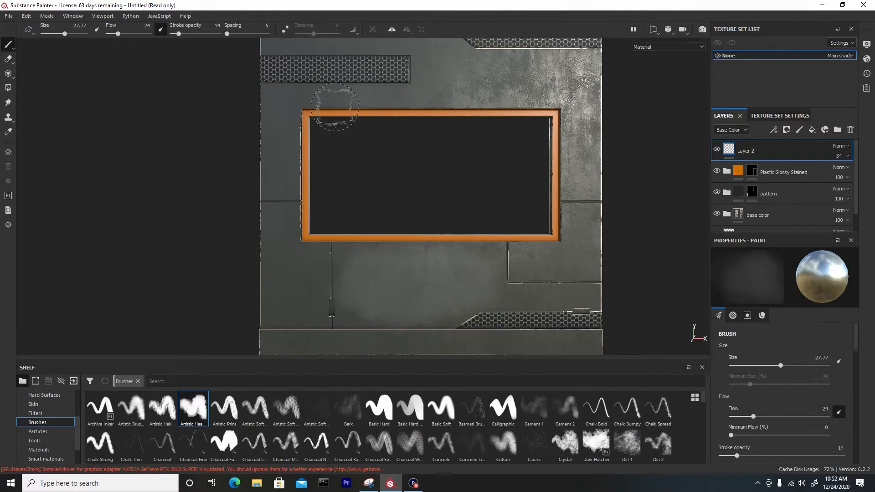
key(ctrl+z)
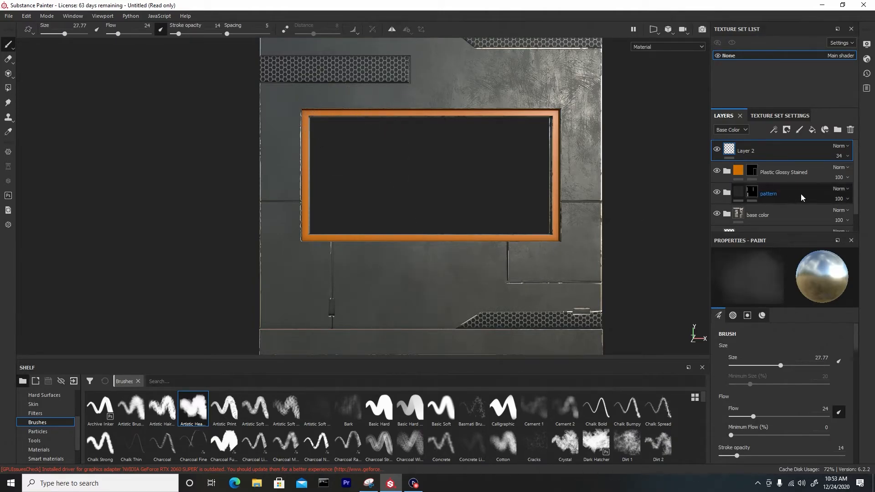
click(843, 157)
drag(844, 172, 841, 176)
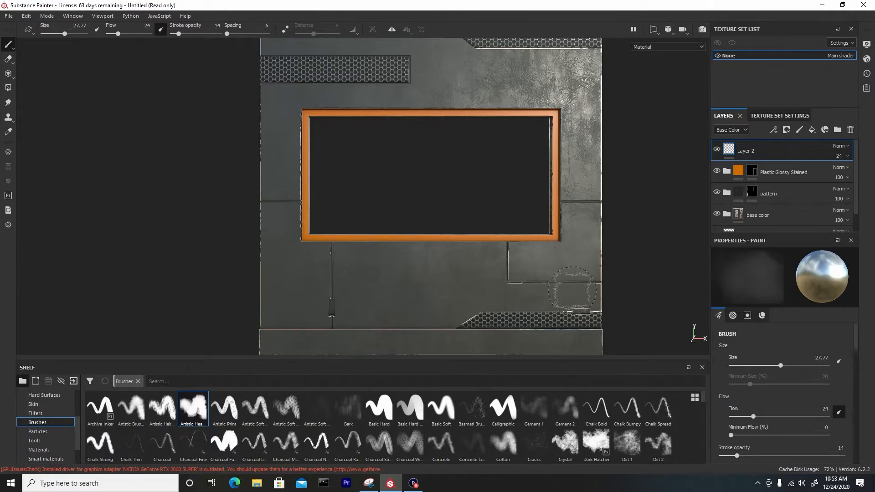
Paint faint aluminium sponge strokes across the wall area below the window, out to its lower-left section
mouse_move(484, 297)
mouse_down()
mouse_move(469, 282)
mouse_move(408, 269)
mouse_up()
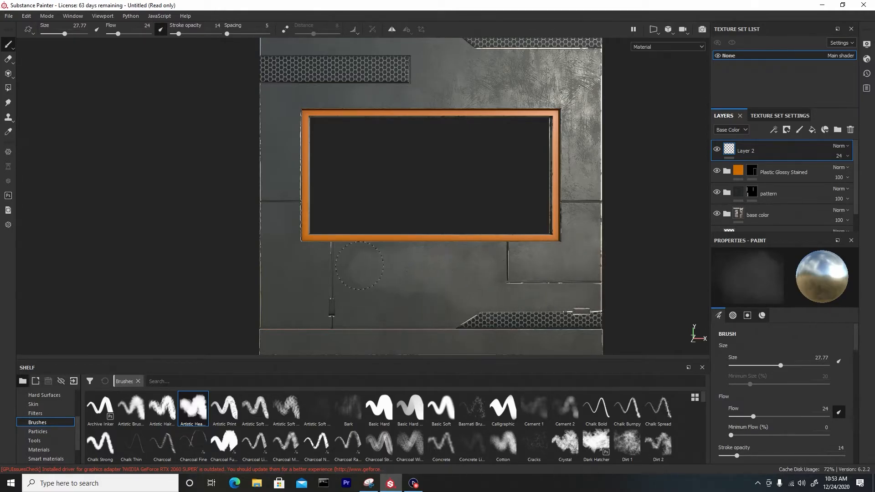
mouse_move(352, 292)
mouse_down()
mouse_move(412, 299)
mouse_move(395, 306)
mouse_up()
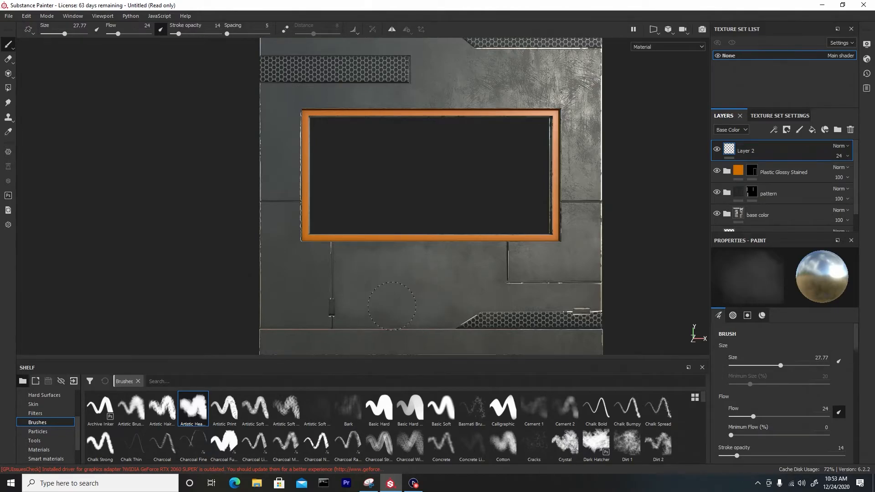
mouse_move(462, 291)
mouse_down()
mouse_move(302, 302)
mouse_move(312, 300)
mouse_up()
drag(312, 266, 281, 272)
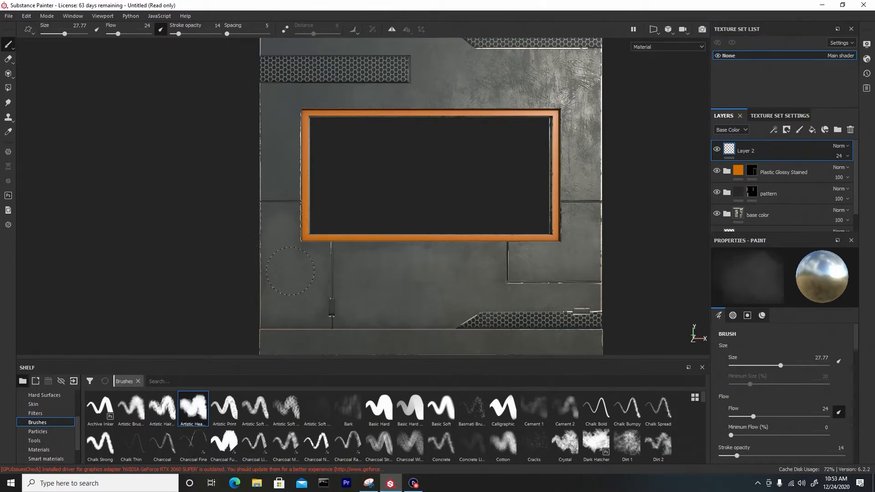
Paint faint aluminium sponge strokes up the wall's left side and across the area above the window
mouse_move(285, 228)
mouse_down()
mouse_move(275, 184)
mouse_move(281, 103)
mouse_up()
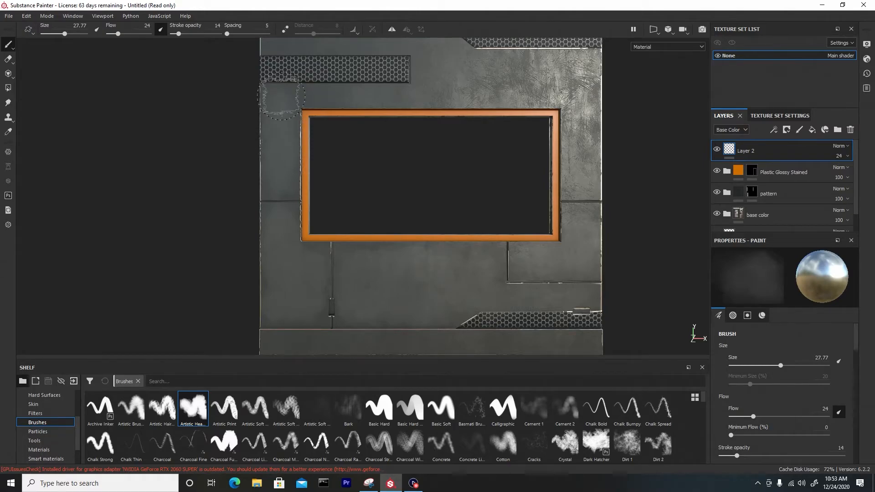
key(shift)
shift+click(549, 88)
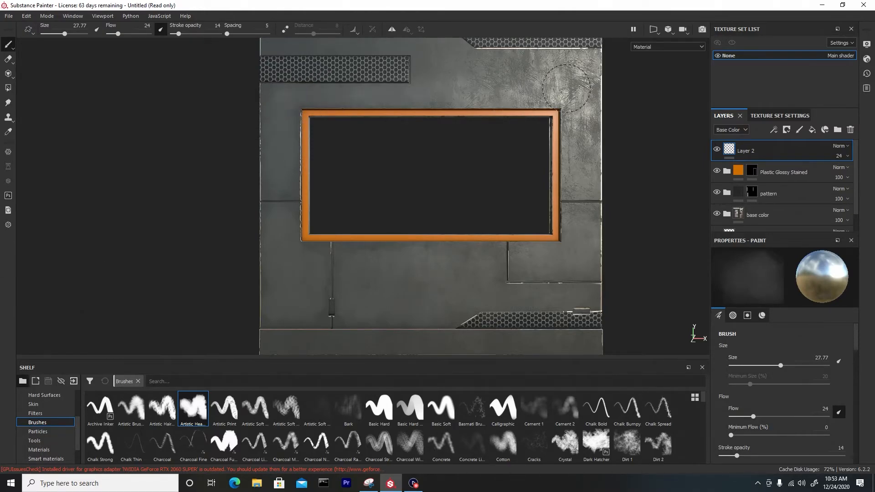
mouse_move(567, 88)
mouse_down()
mouse_move(557, 112)
mouse_move(565, 167)
mouse_move(576, 116)
mouse_move(528, 79)
mouse_up()
middle_drag(527, 80, 465, 153)
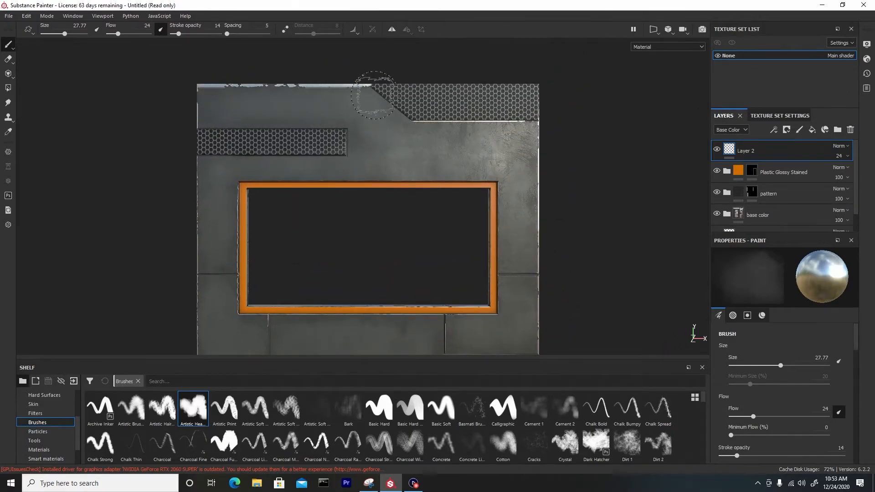
scroll(374, 159, down, 3)
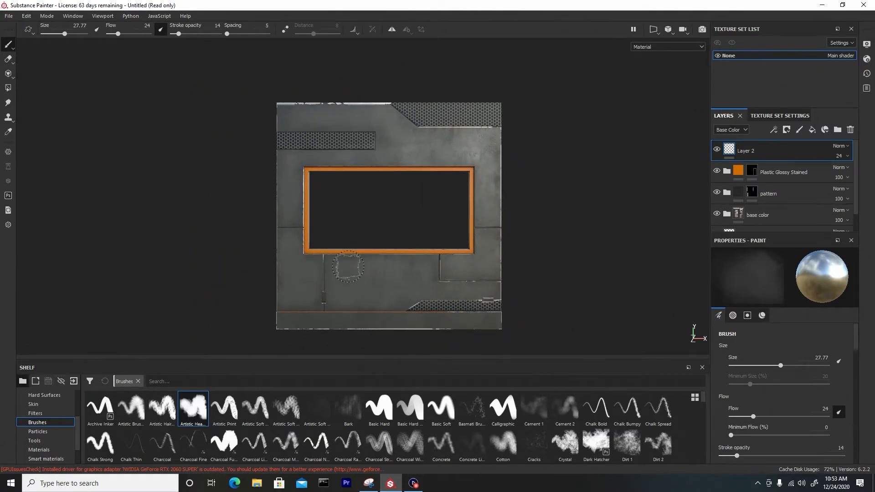
mouse_move(507, 242)
alt+mouse_down()
mouse_move(572, 283)
mouse_move(523, 247)
alt+mouse_up()
mouse_move(570, 283)
alt+mouse_down()
mouse_move(554, 271)
mouse_move(567, 280)
alt+mouse_up()
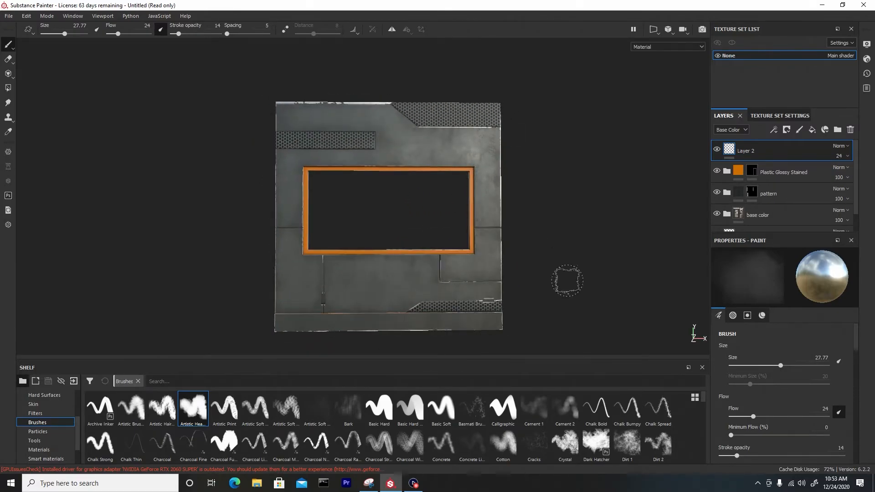
Add another paint layer and set up the Basic Hard brush with normal and height channels enabled and height at -0.6809
click(799, 129)
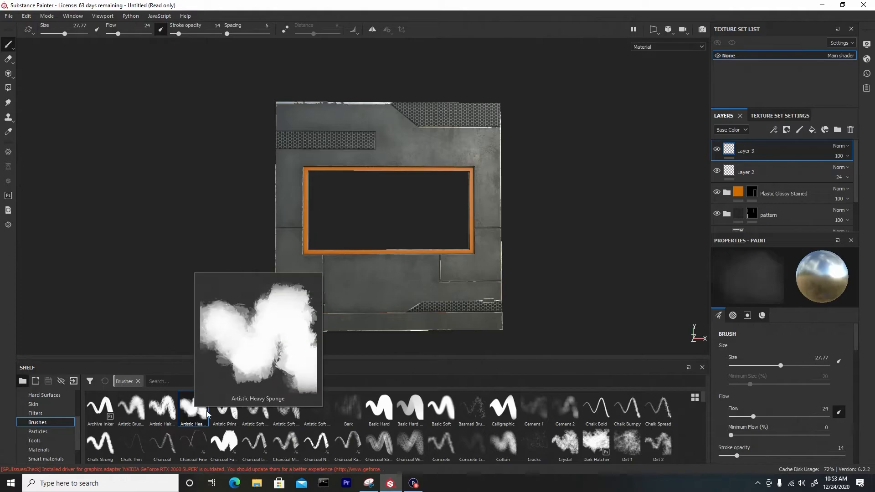
click(381, 409)
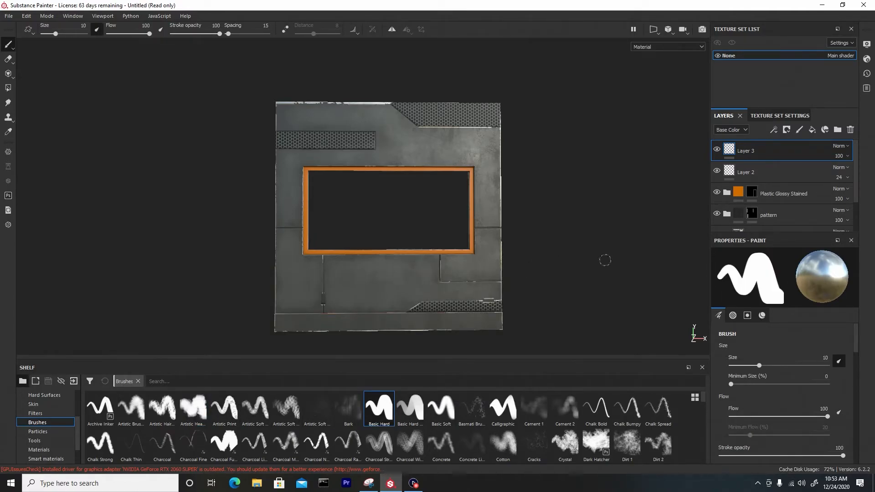
scroll(801, 337, down, 10)
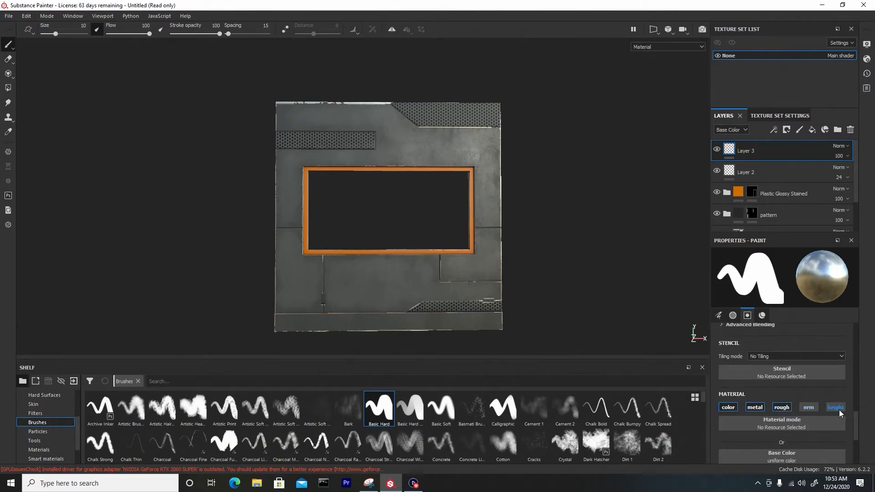
click(809, 407)
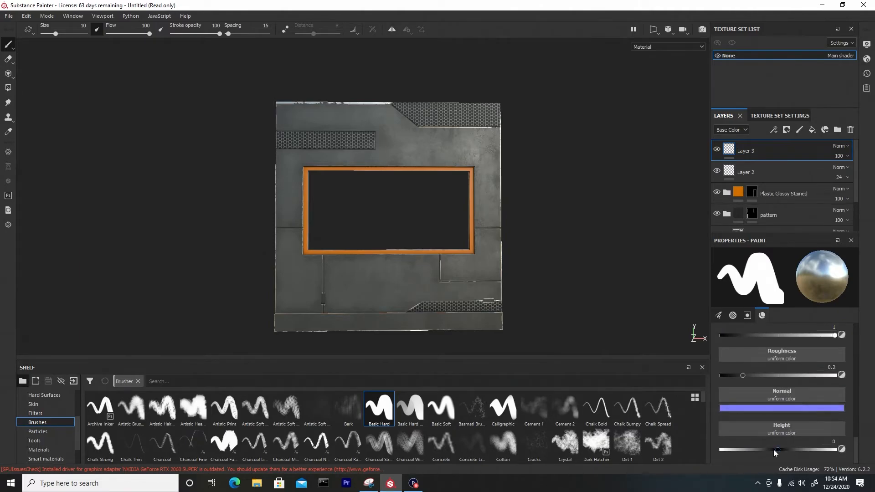
drag(778, 449, 737, 450)
Set the brush size to 2.02 and stamp recessed rivet dots at the ends of the panel seams around the window
alt+right_drag(272, 197, 364, 355)
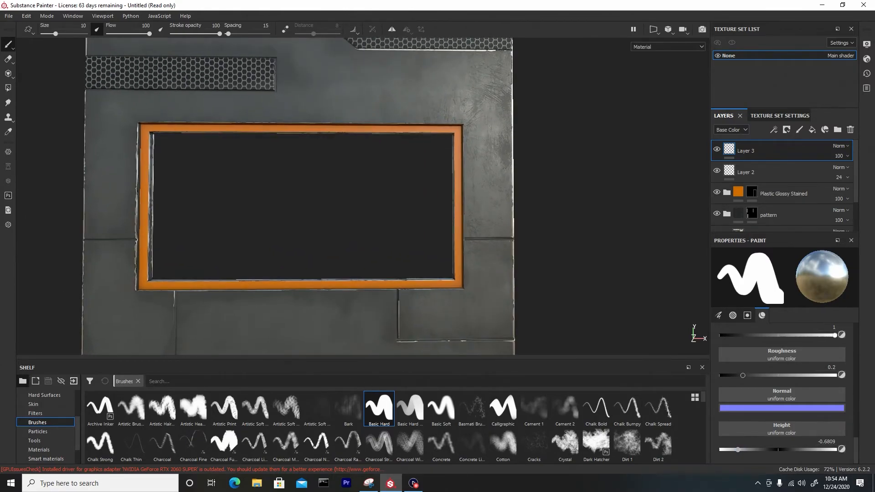
alt+middle_drag(286, 200, 355, 156)
alt+right_drag(356, 157, 287, 241)
alt+middle_drag(287, 241, 452, 197)
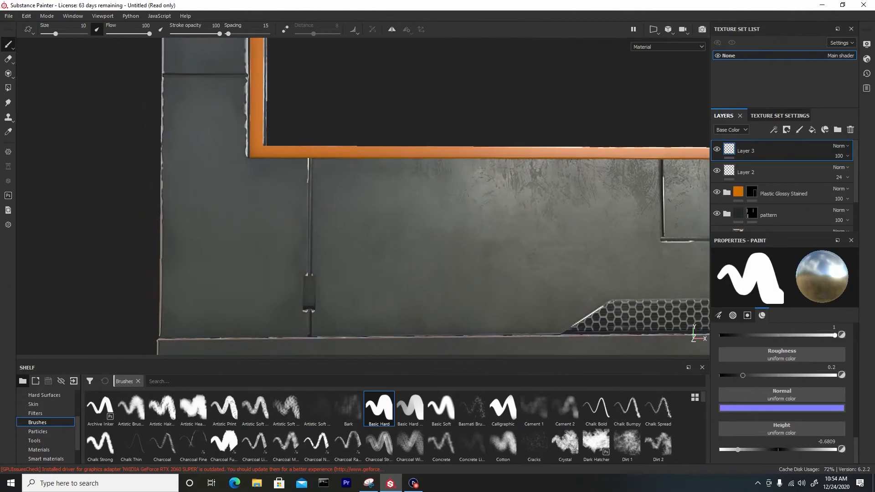
mouse_move(340, 177)
ctrl+right_down()
mouse_move(301, 176)
mouse_move(336, 177)
ctrl+right_up()
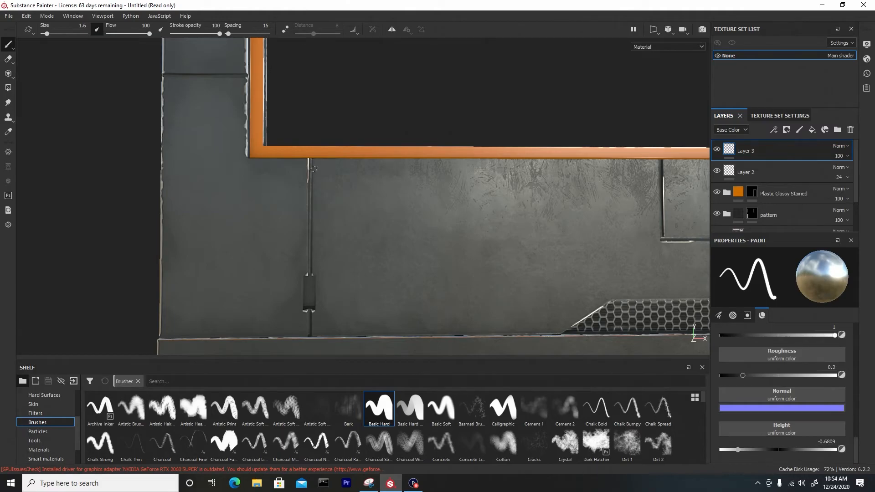
ctrl+right_drag(313, 168, 319, 168)
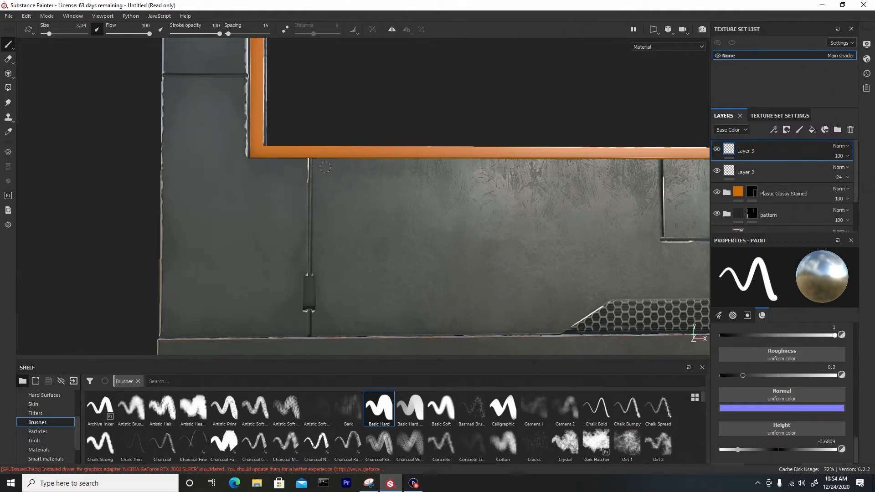
click(321, 166)
key(ctrl+z)
ctrl+right_drag(285, 169, 278, 170)
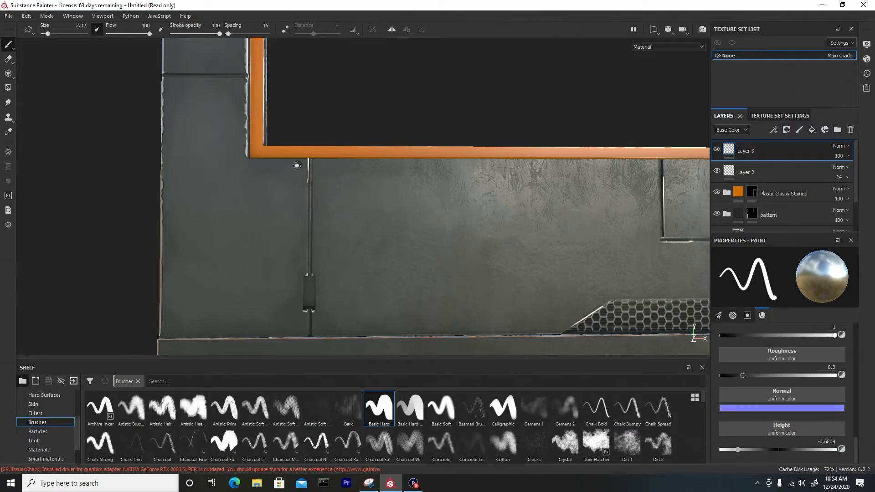
key(f)
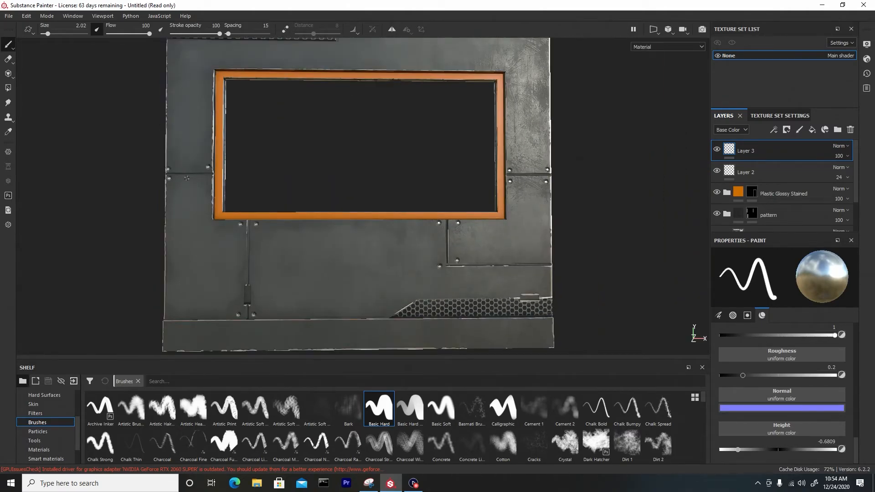
Set the texture set size to 4096 and add rivet dots beside the mesh strips and along the wall's outer edges
alt+middle_drag(169, 178, 199, 294)
click(779, 115)
scroll(759, 168, up, 3)
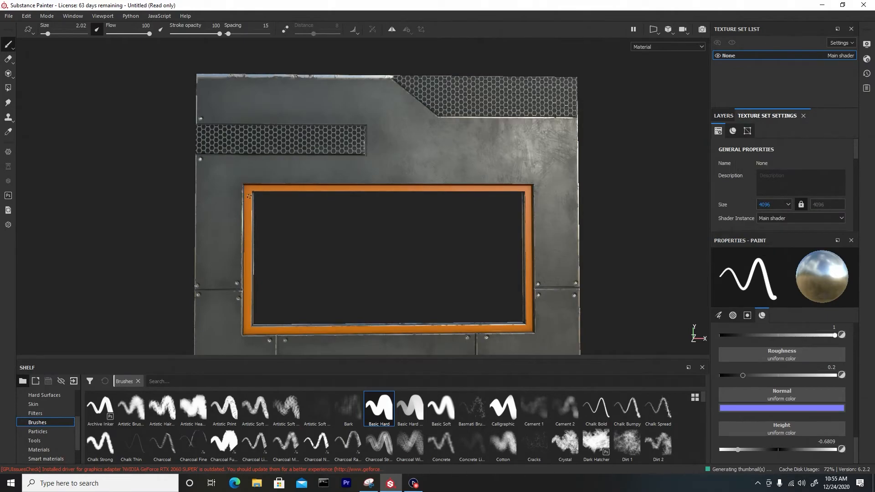
alt+middle_drag(581, 346, 582, 277)
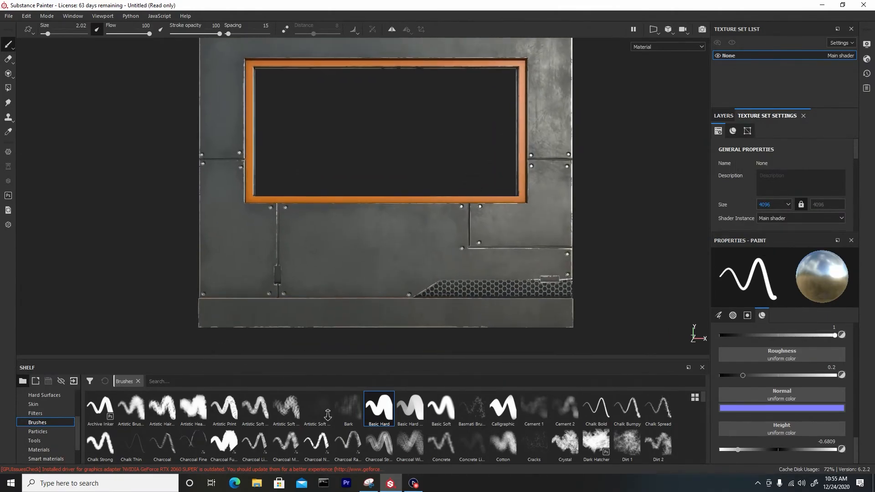
key(f)
alt+middle_drag(336, 211, 343, 219)
mouse_move(344, 219)
alt+mouse_down()
mouse_move(363, 229)
mouse_move(352, 218)
alt+mouse_up()
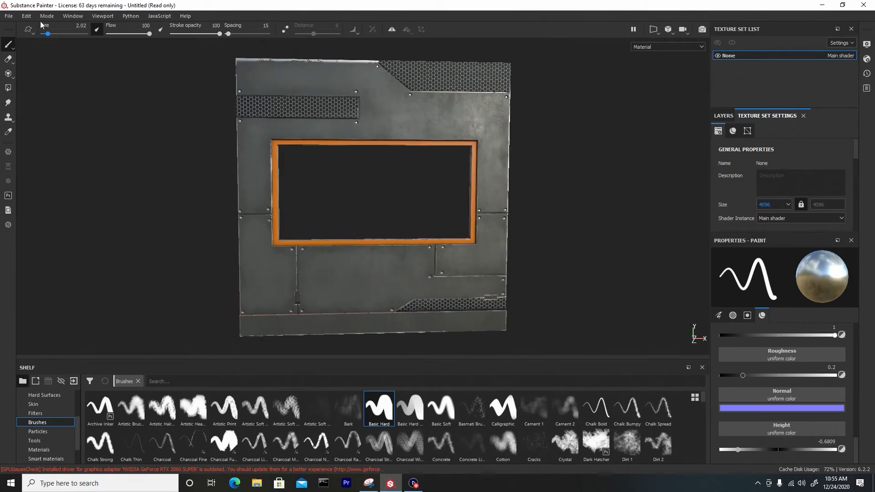
Start a texture export and browse for its output directory to udemy/UE4 PIP-LINE/Low Poly on drive D:
click(11, 16)
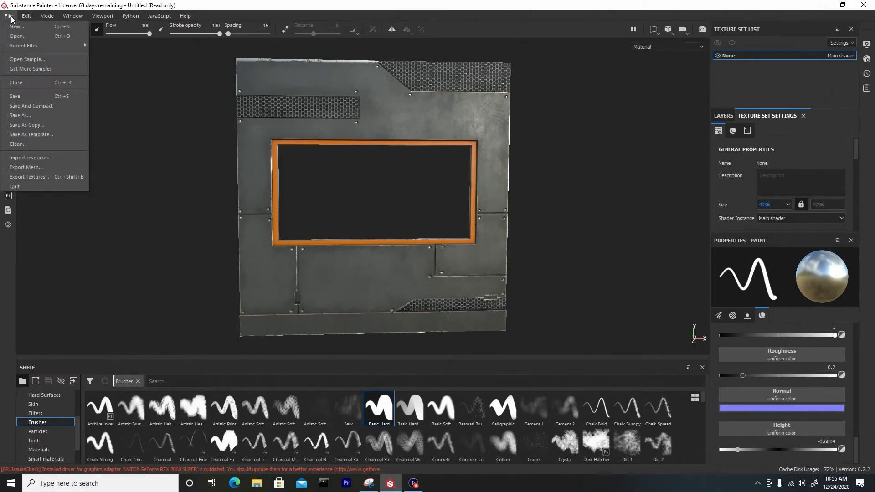
click(35, 177)
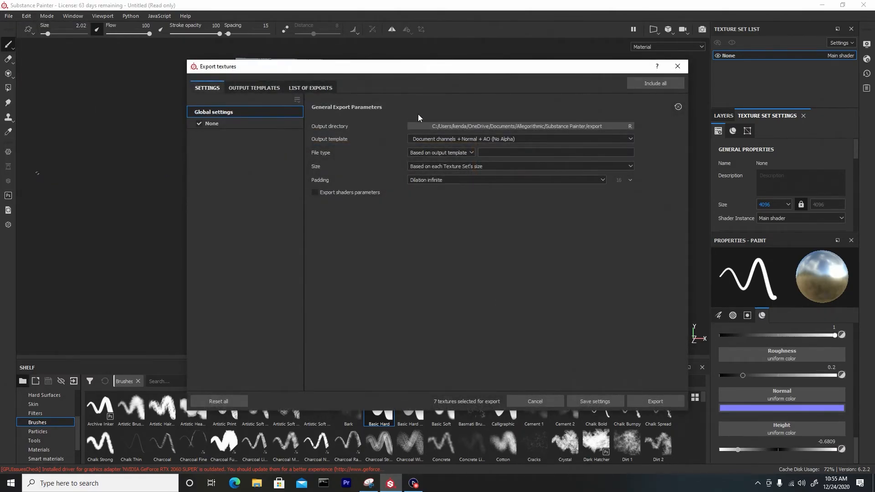
click(465, 126)
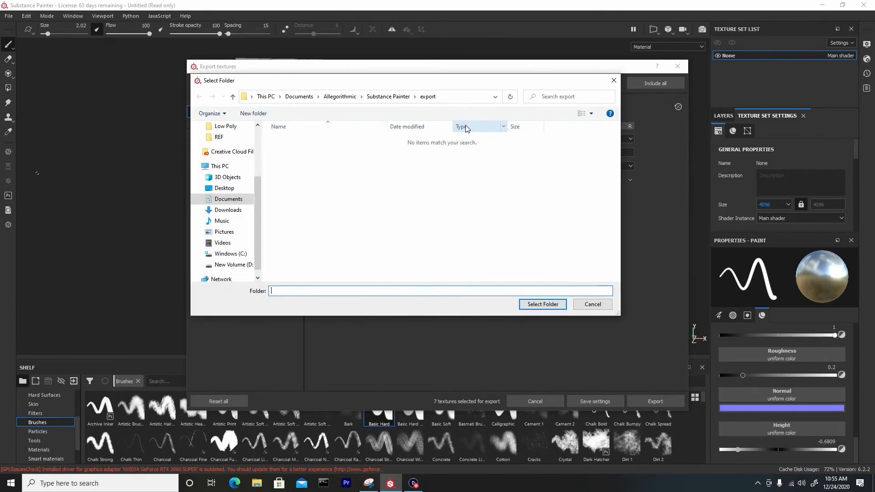
click(239, 266)
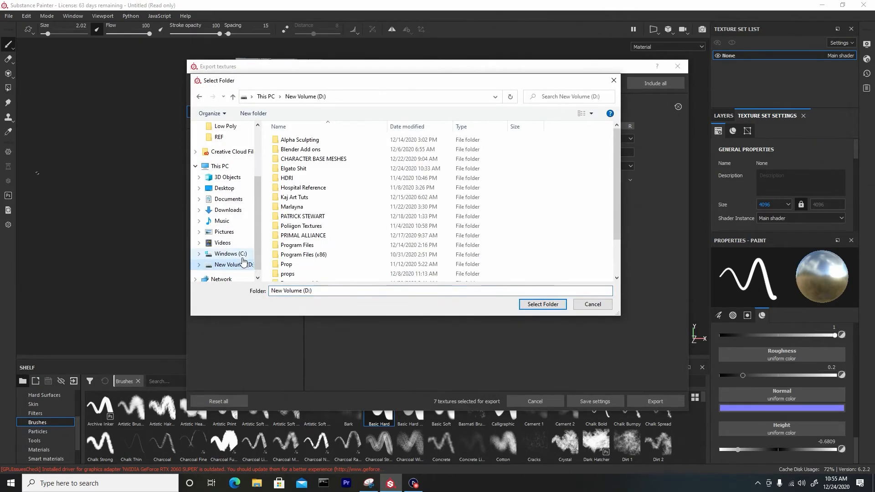
click(309, 199)
double_click(310, 199)
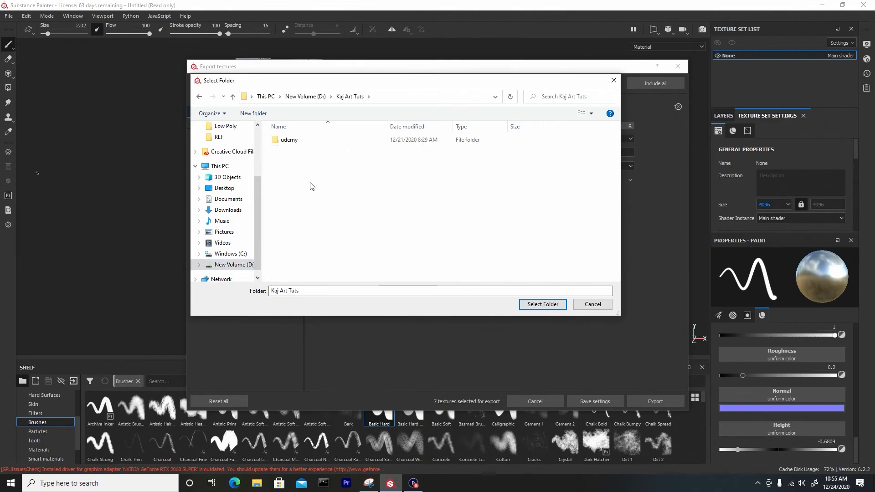
double_click(298, 141)
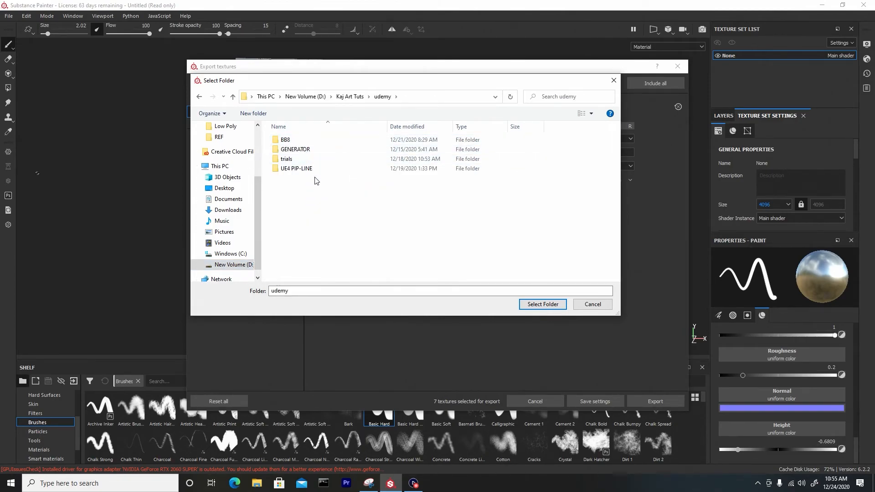
double_click(302, 170)
click(300, 149)
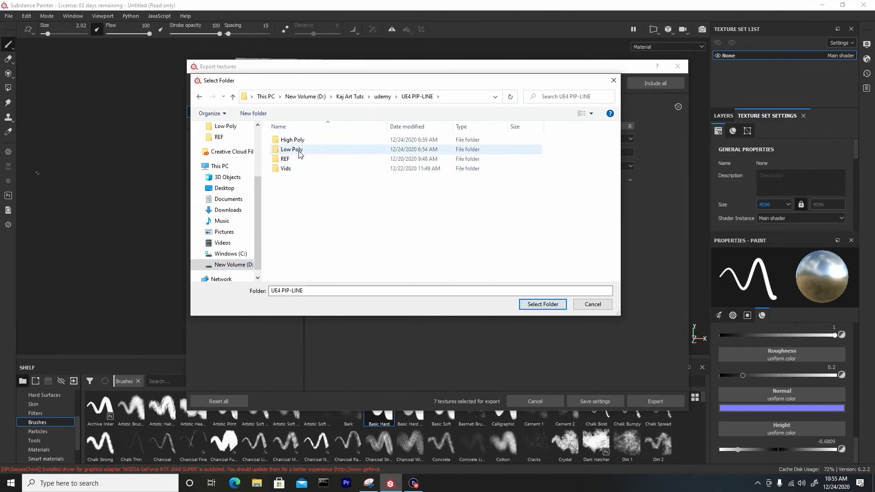
double_click(300, 150)
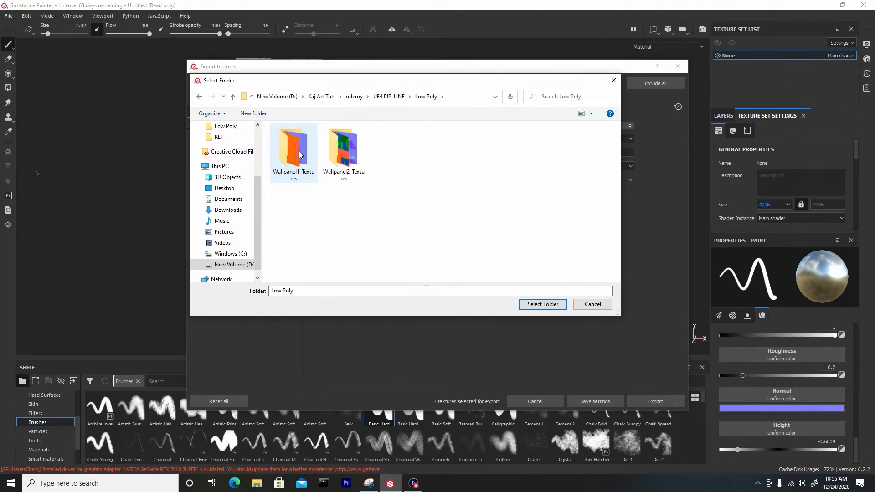
Create a folder named Wallwindowpanel_Textures inside Low Poly and choose it as the export's output directory
click(263, 114)
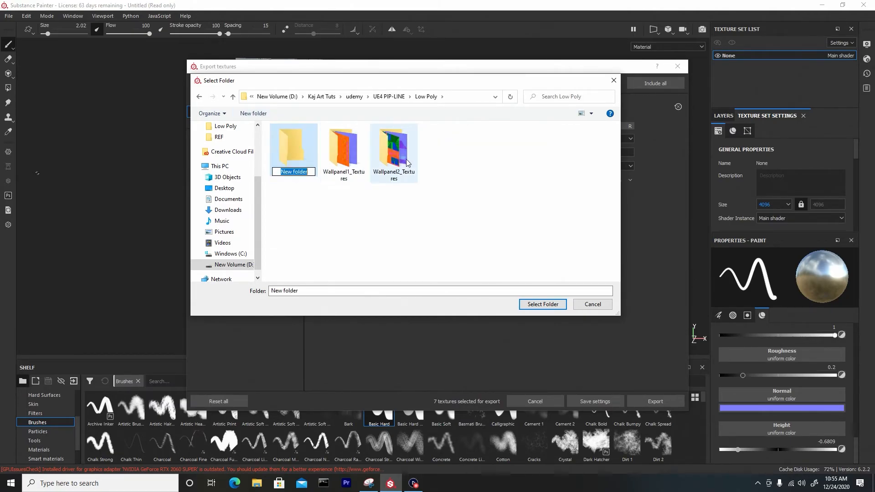
text(W)
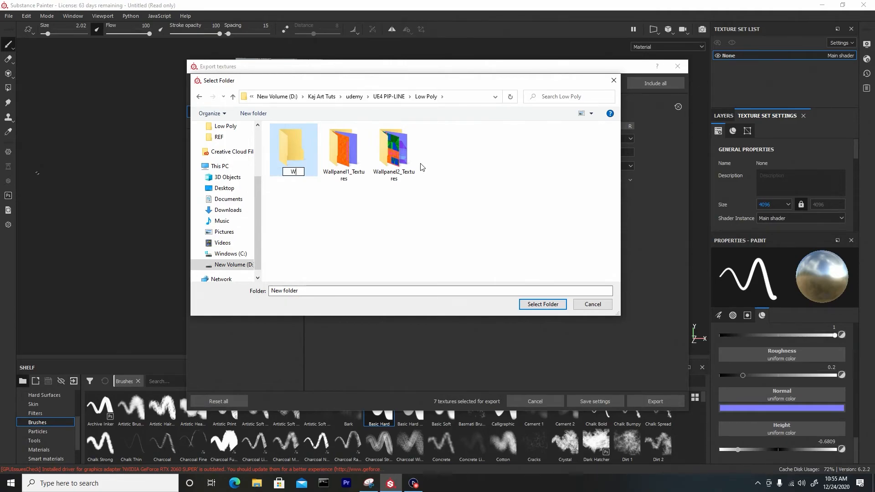
text(allwindo)
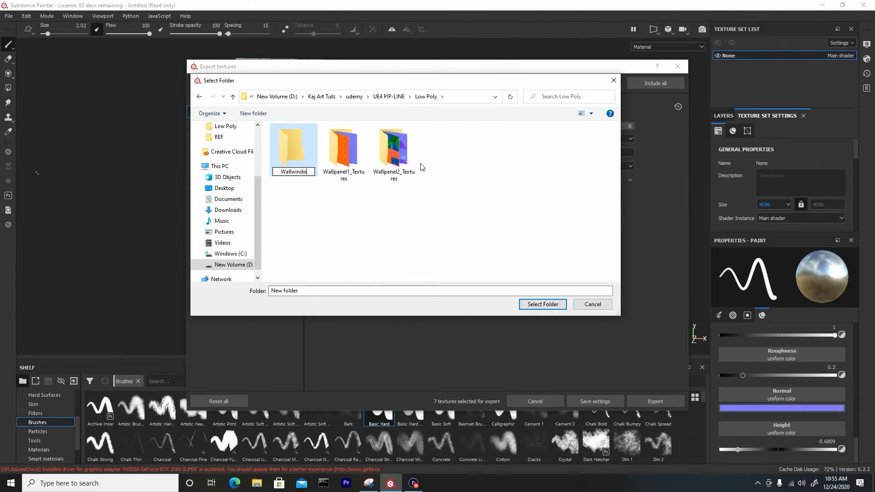
text(wpanel_Te)
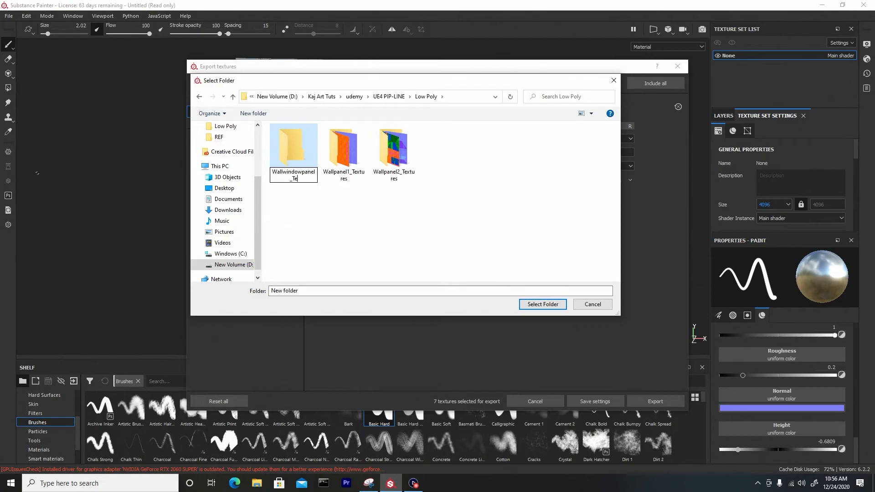
text(xtures)
key(Return)
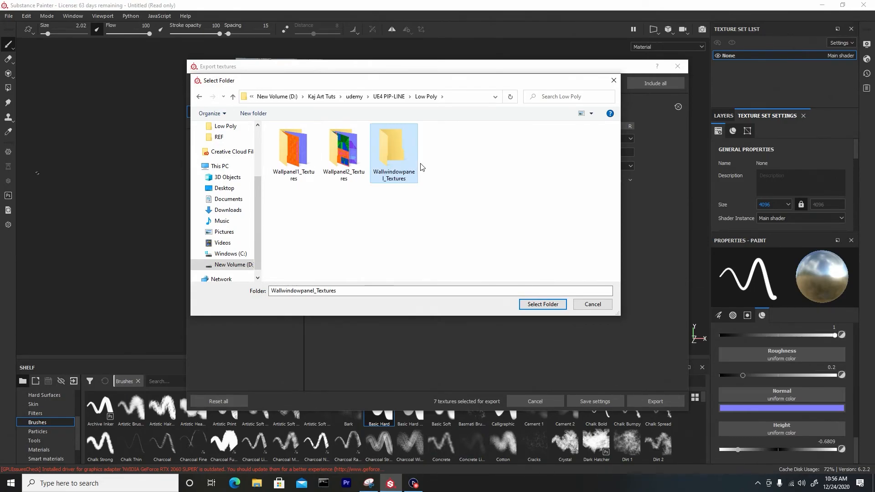
double_click(395, 139)
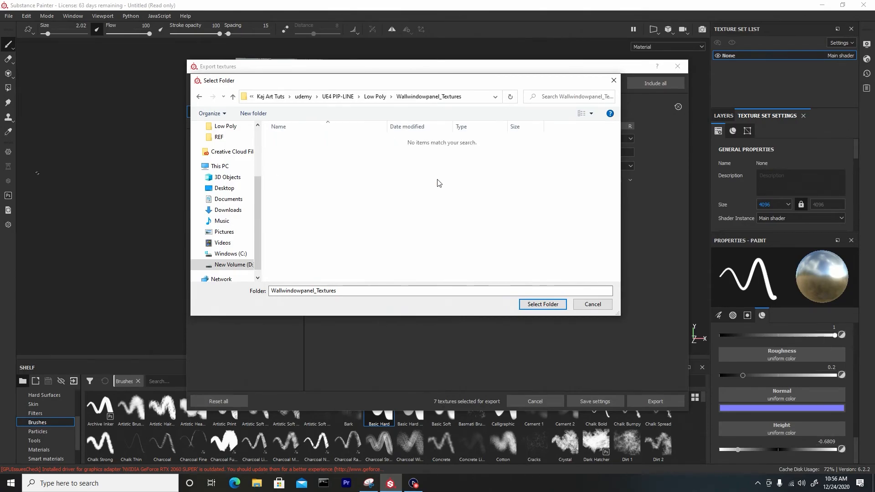
click(544, 304)
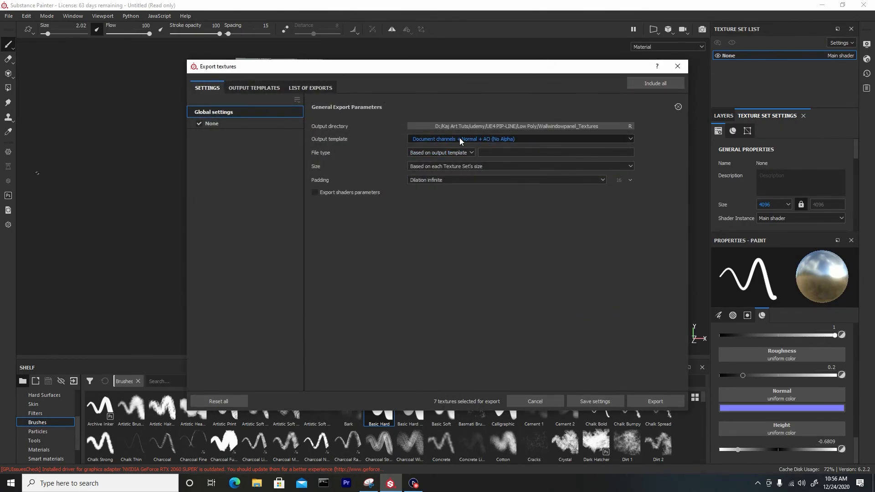
Export the textures with the Unreal Engine 4 (Packed) output template at size 4096
click(459, 139)
scroll(468, 161, down, 10)
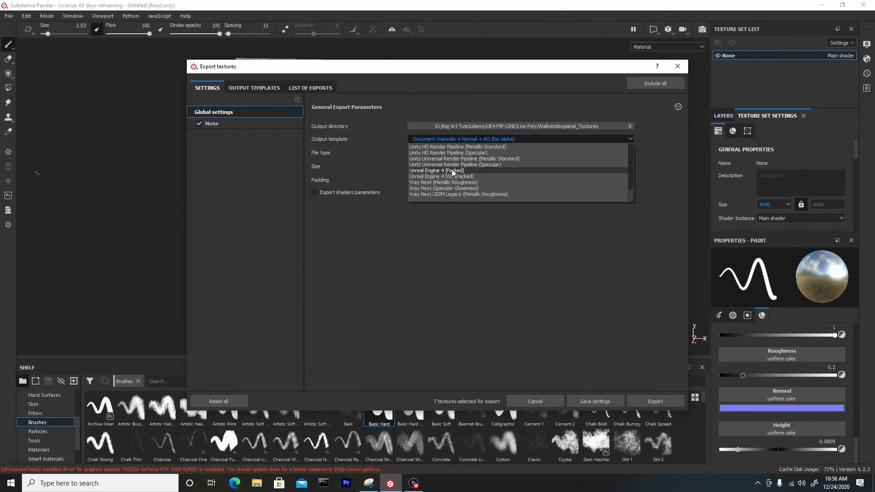
click(452, 170)
click(466, 166)
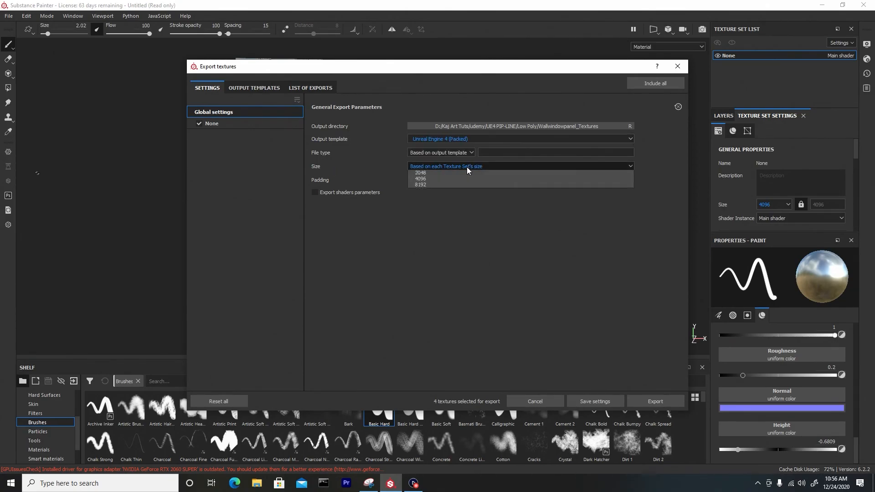
click(436, 217)
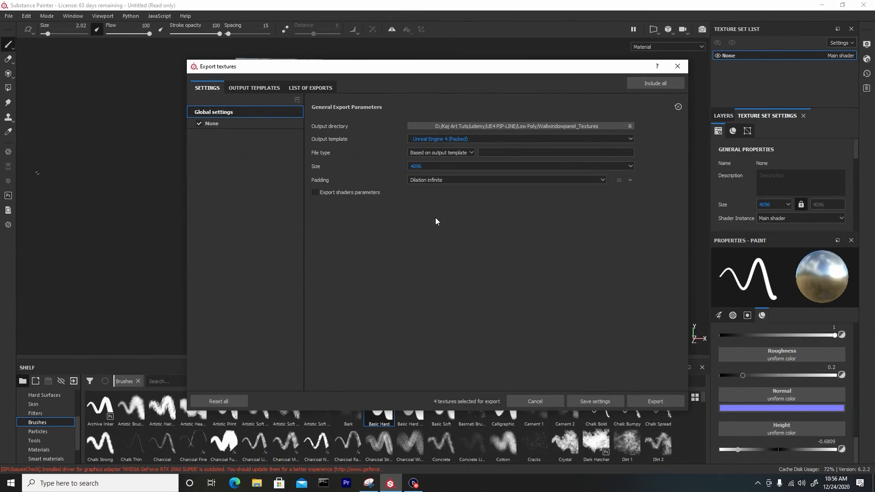
click(650, 398)
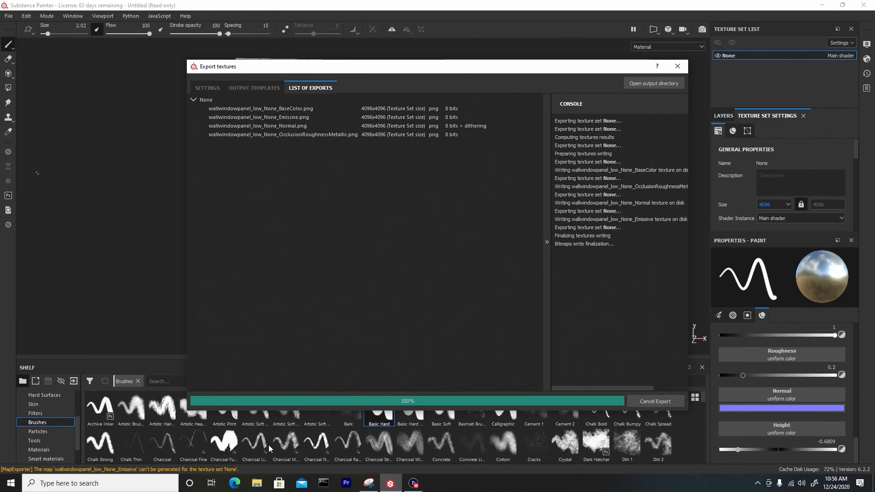
In File Explorer's Low Poly folder, move the wallwindowpanel_low 3D model into Wallwindowpanel_Textures and delete the wallwindowpanel_low MTL file
click(256, 483)
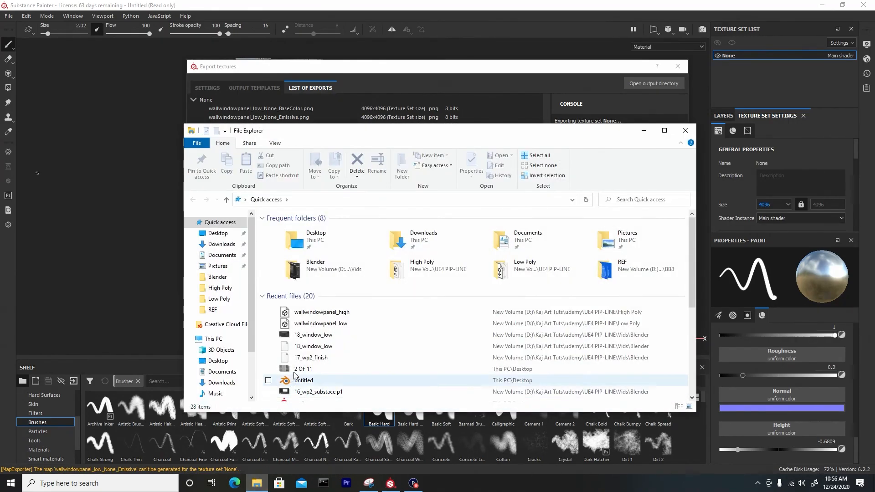
double_click(500, 269)
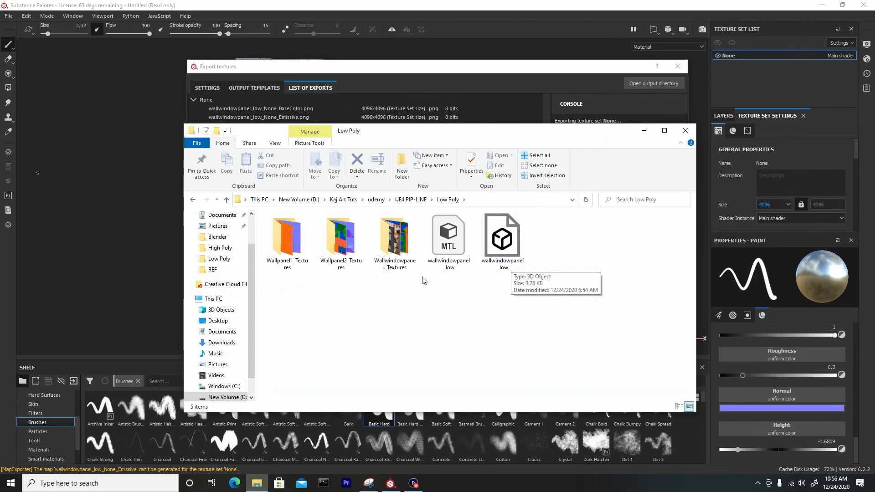
drag(515, 246, 392, 247)
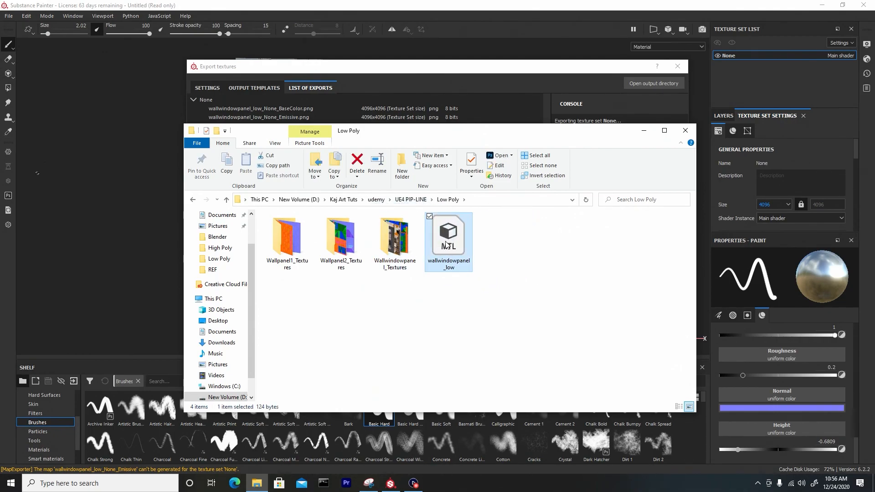
click(357, 162)
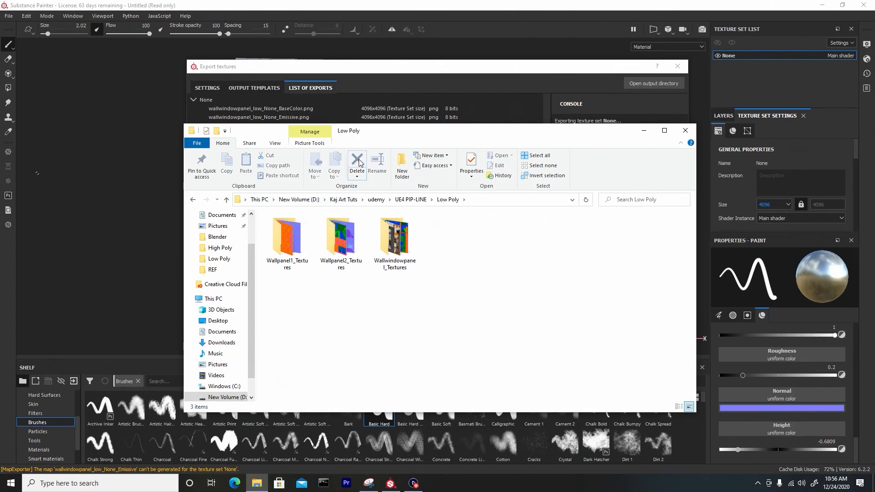